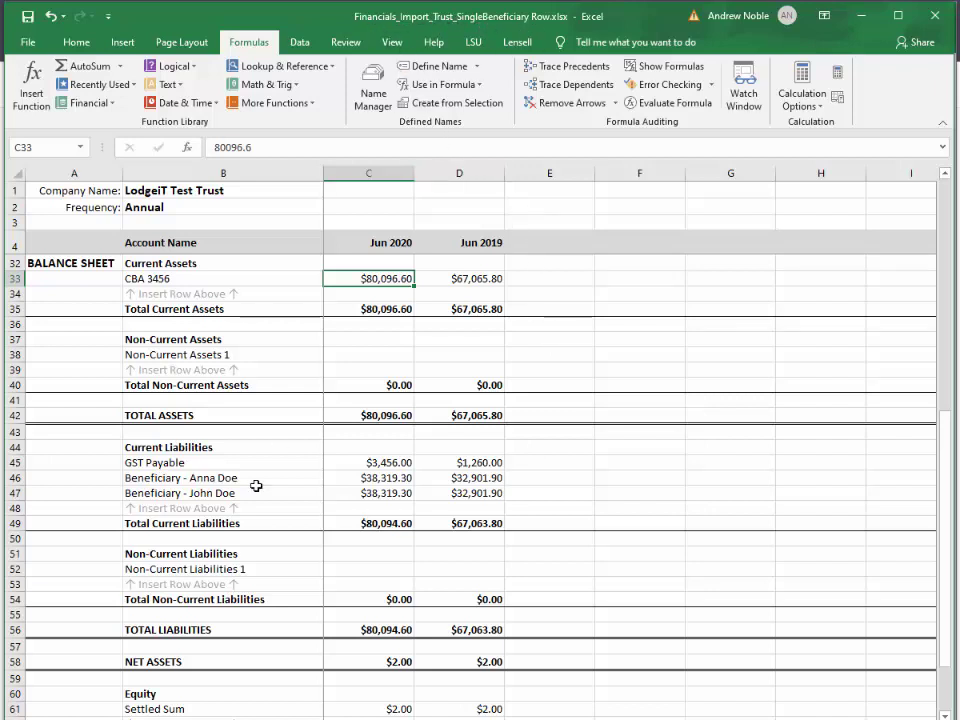
Step: Examine the two beneficiary rows under Current Liabilities and how their Jun 2019 amounts are calculated in D46 and D47
click(345, 417)
click(158, 479)
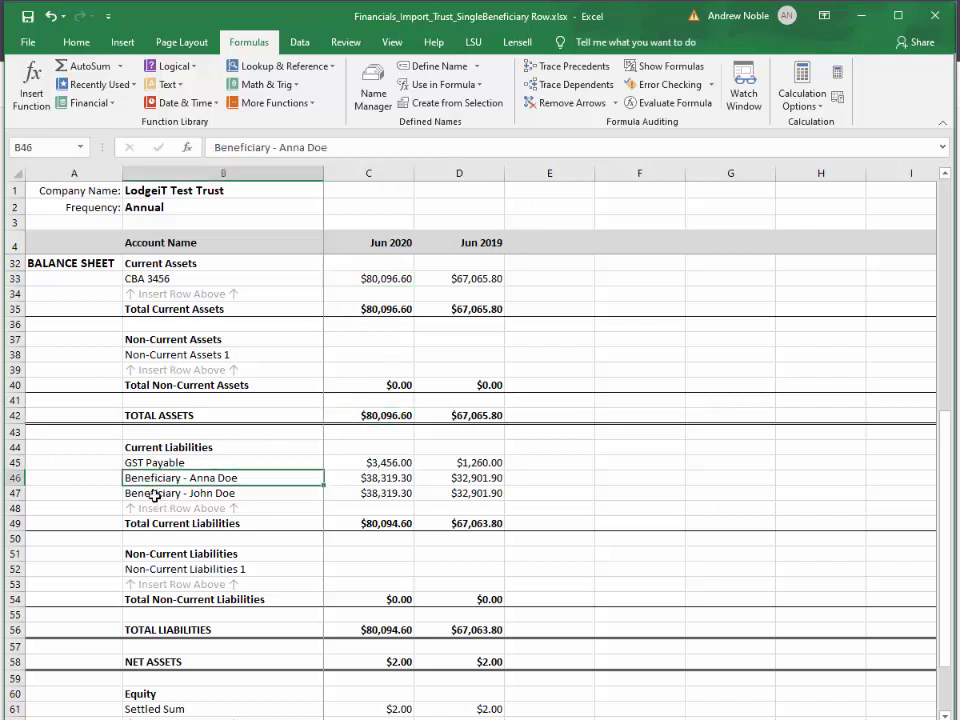
click(155, 495)
click(429, 480)
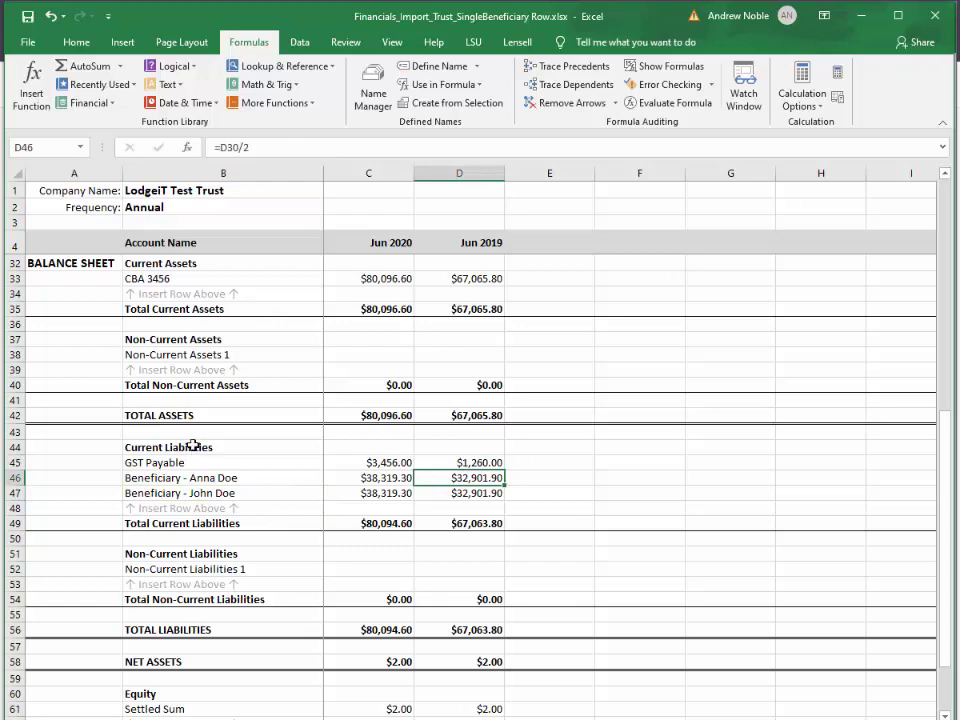
scroll(250, 457, down, 1)
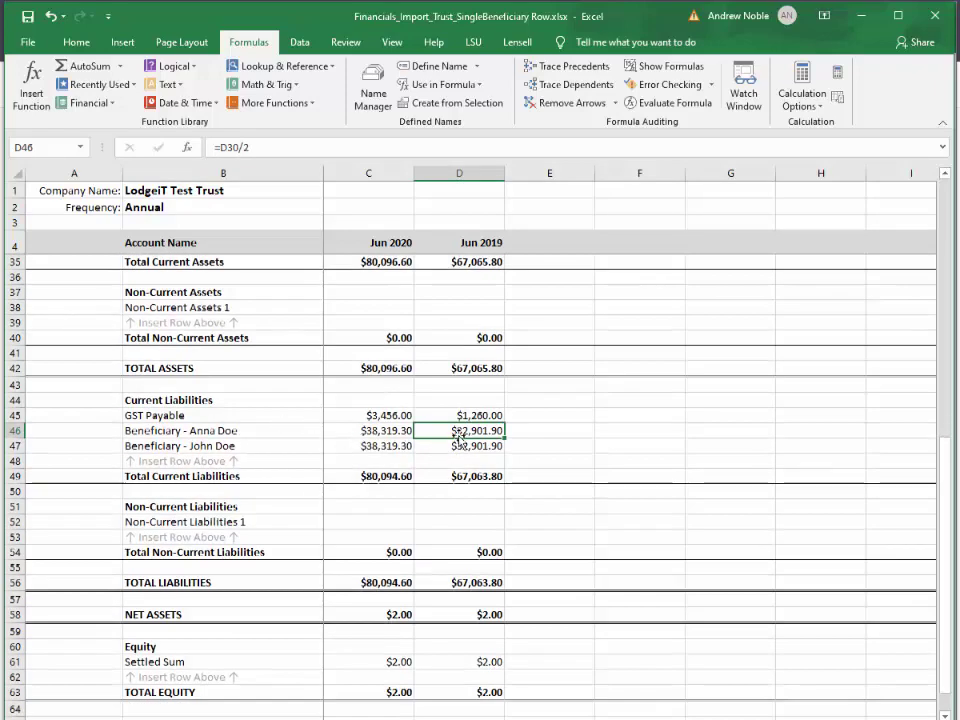
scroll(389, 422, up, 3)
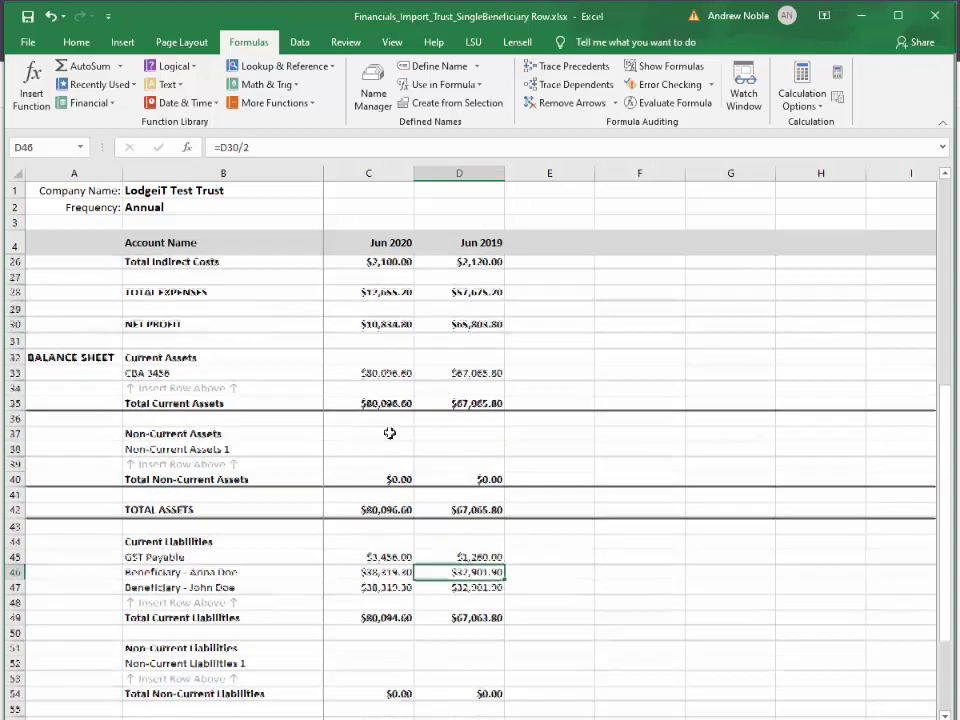
double_click(461, 572)
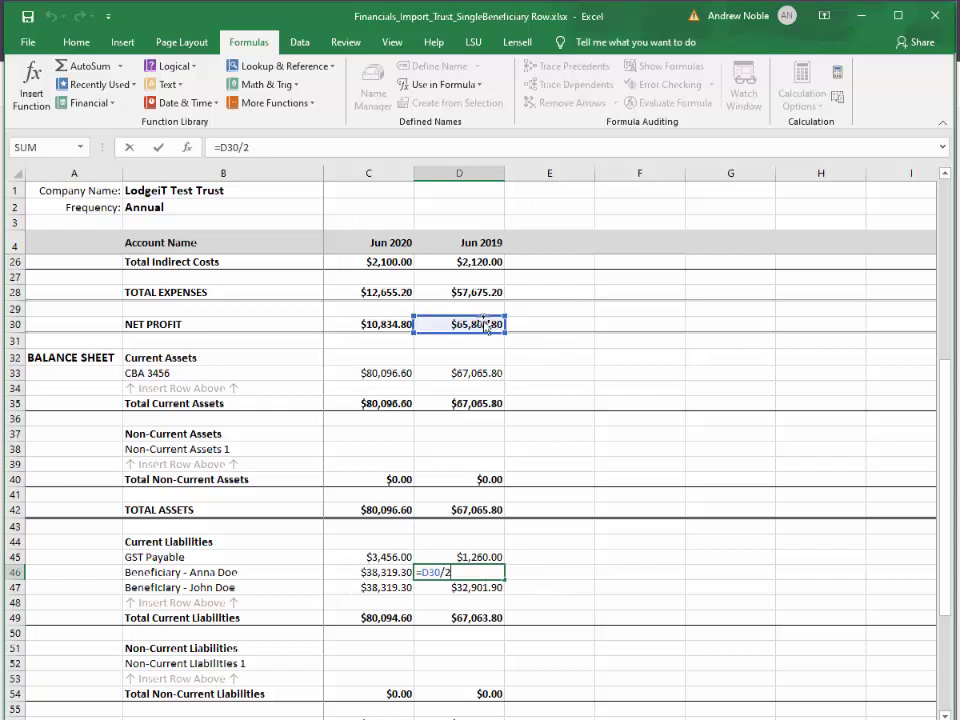
click(590, 558)
double_click(474, 589)
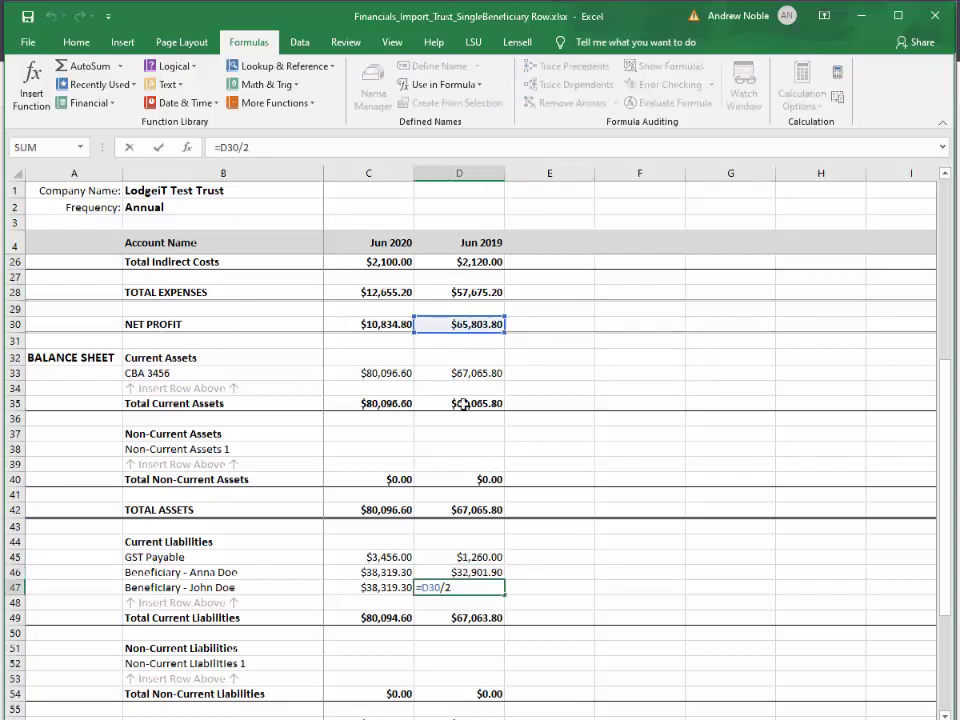
key(Escape)
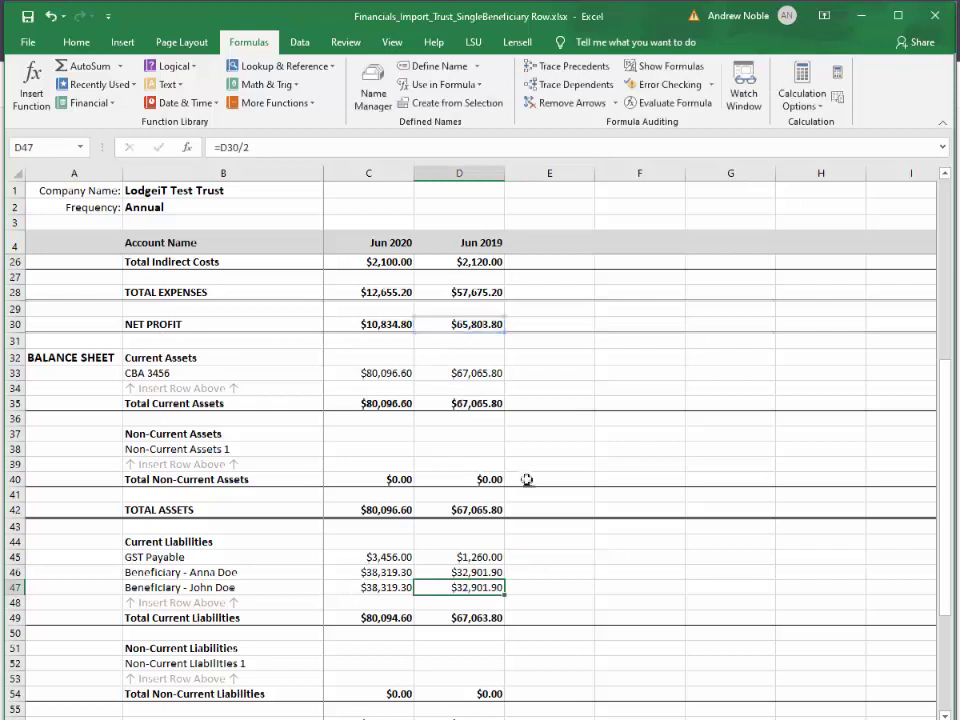
Step: Inspect the Jun 2020 beneficiary balance formulas in C46 and C47, checking which cells they reference
click(383, 572)
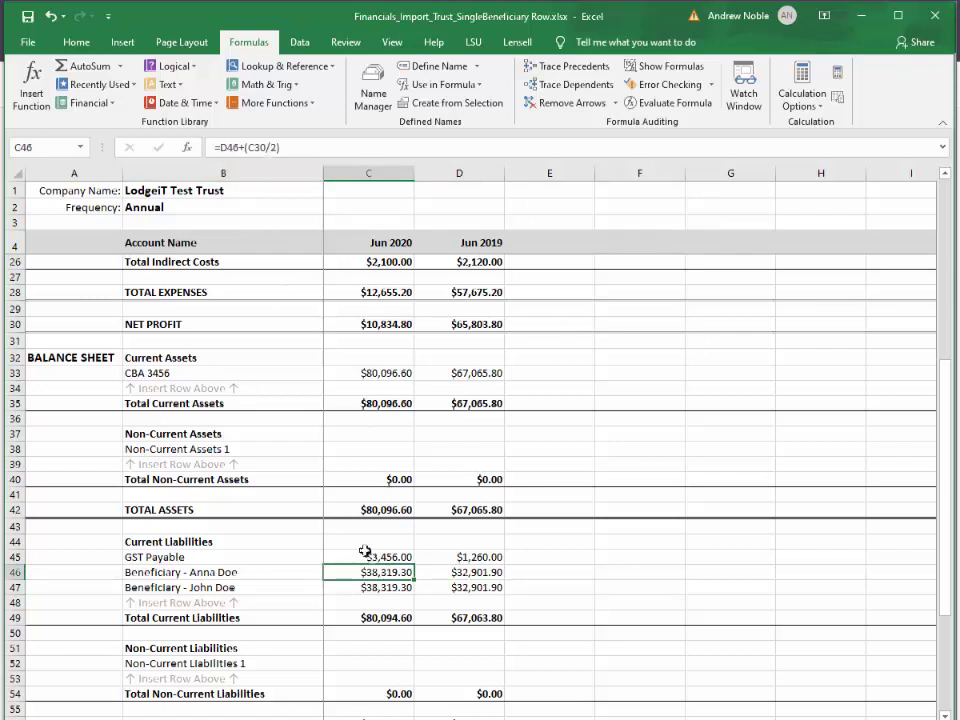
double_click(381, 572)
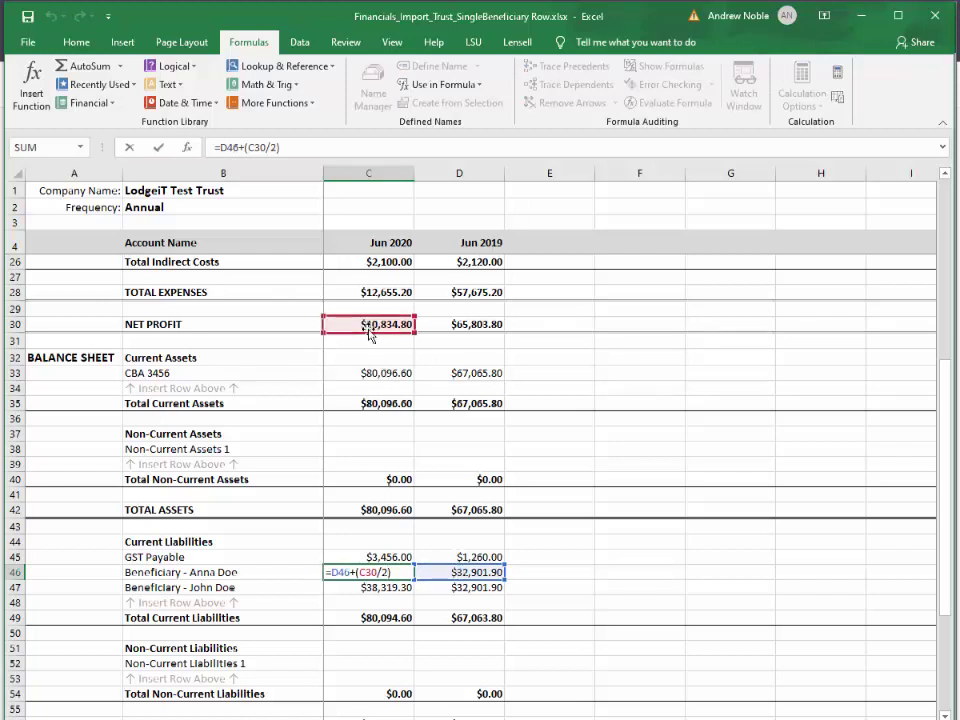
key(ctrl+Return)
click(392, 587)
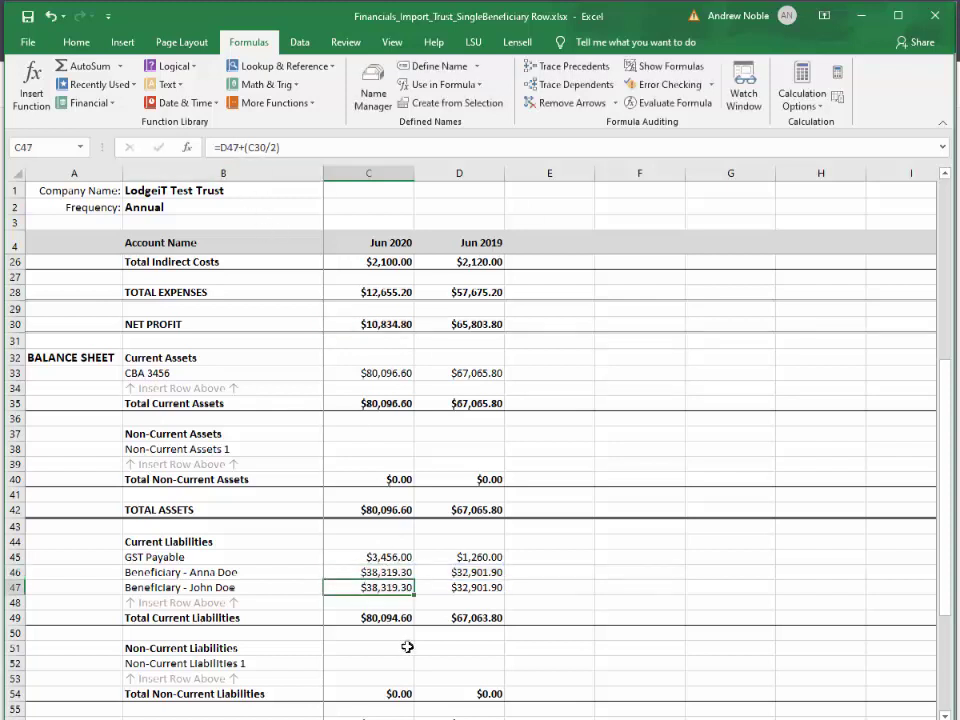
key(F2)
key(Escape)
scroll(401, 541, down, 3)
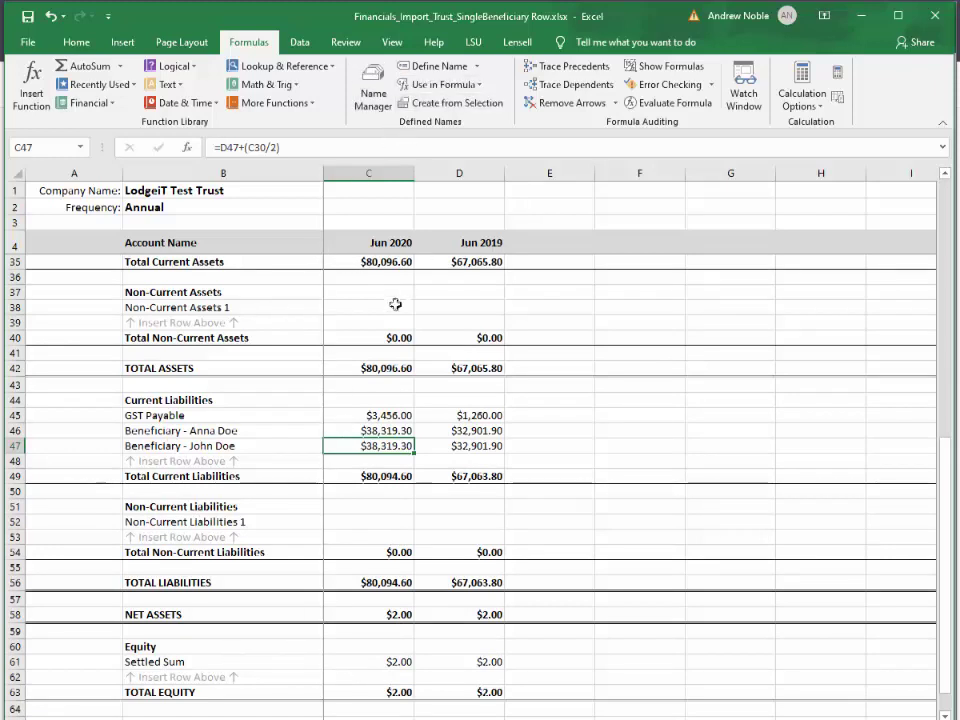
Step: Switch to the Financials_Import_Trust_MultipleBeneficiary Row.xlsx workbook and inspect the Jun 2019 share-of-profit formulas in D46 and D47
mouse_move(62, 719)
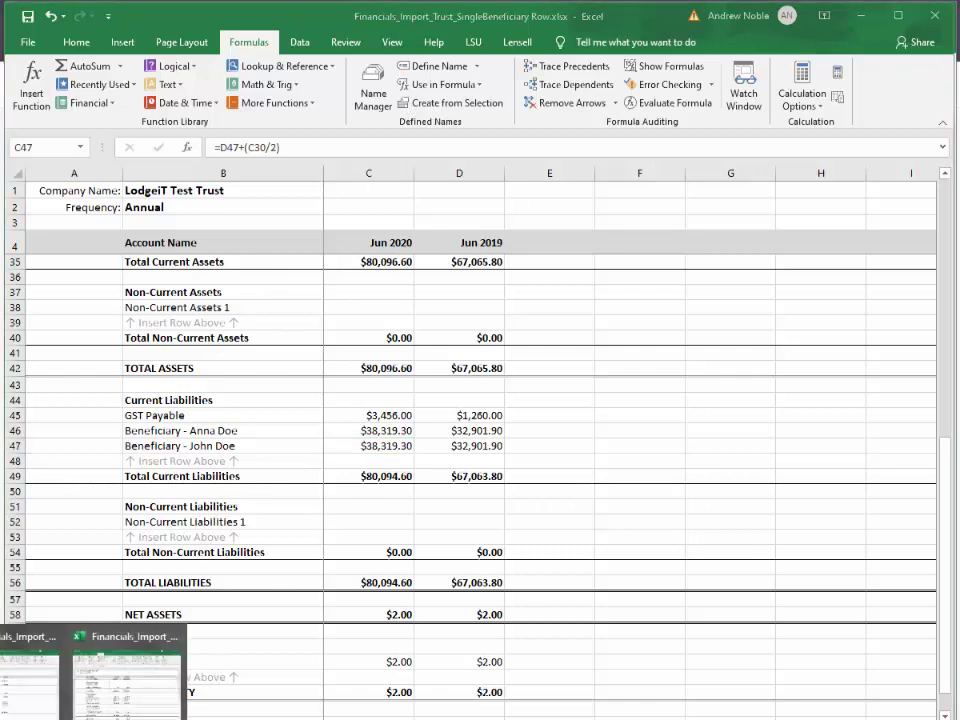
click(12, 709)
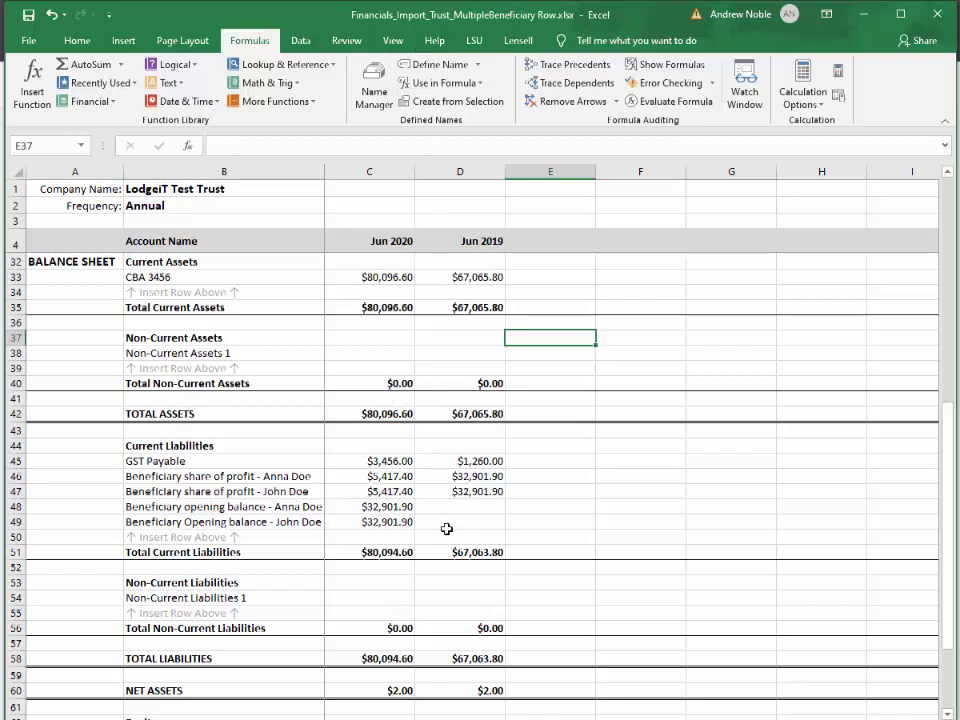
click(464, 476)
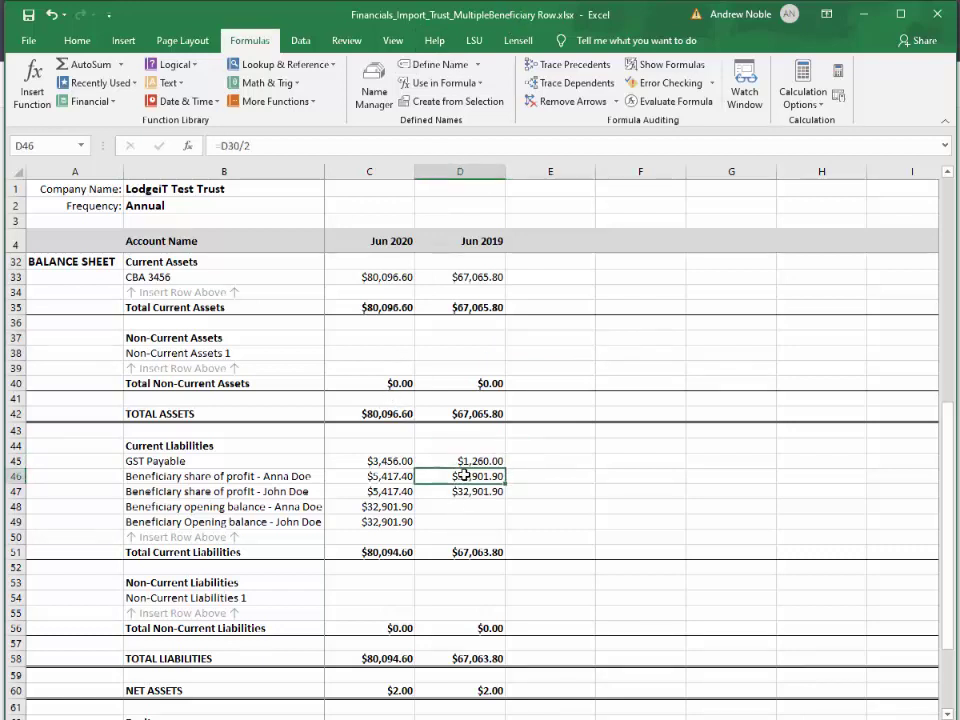
double_click(464, 476)
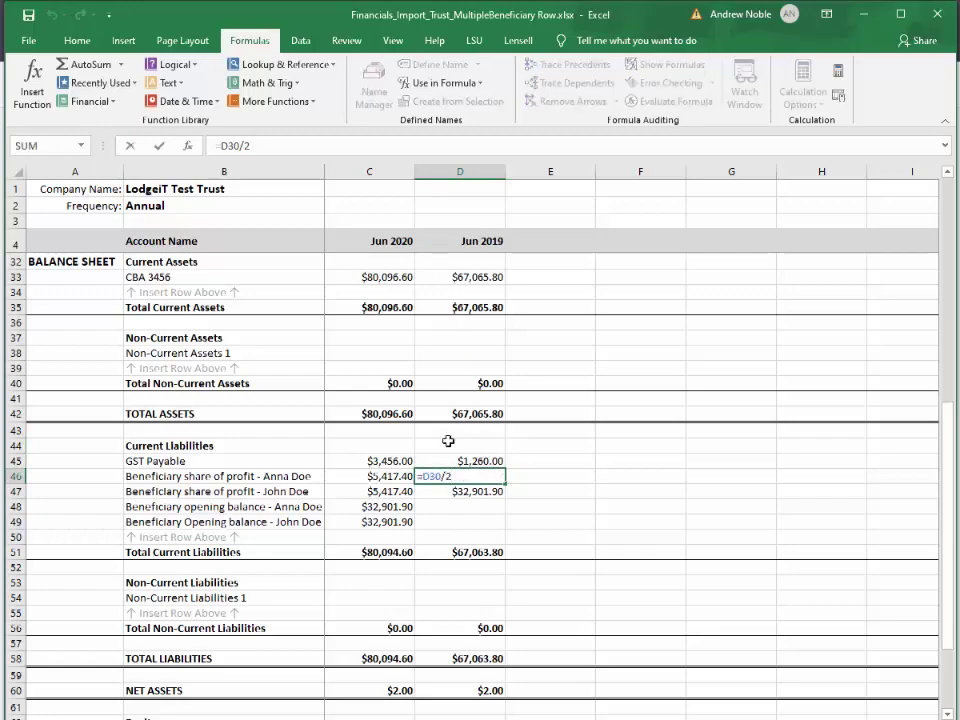
scroll(466, 395, up, 2)
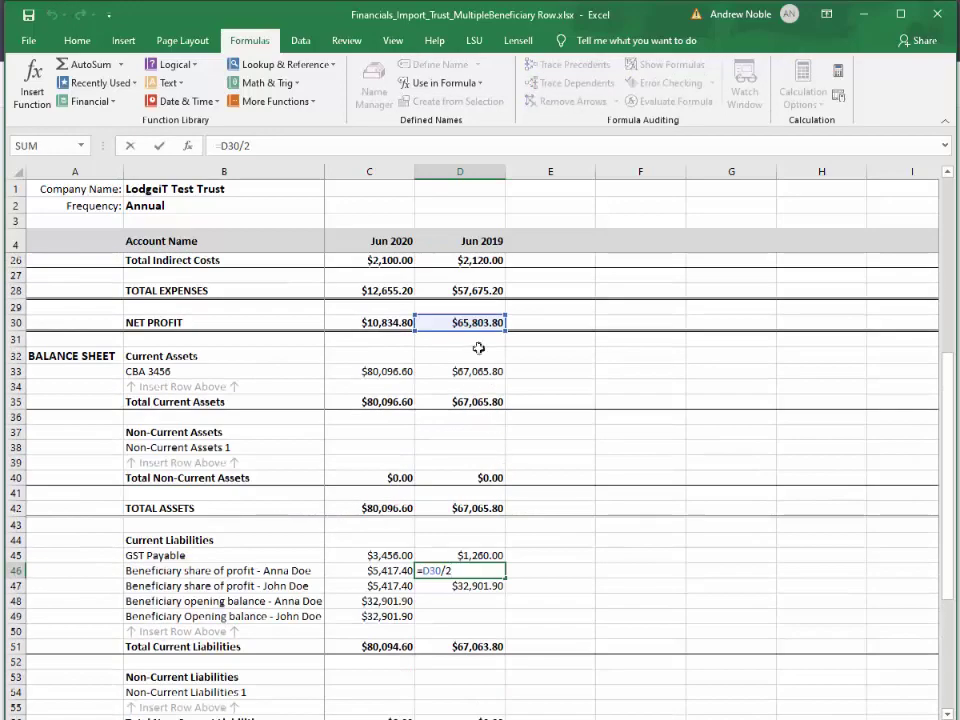
key(Escape)
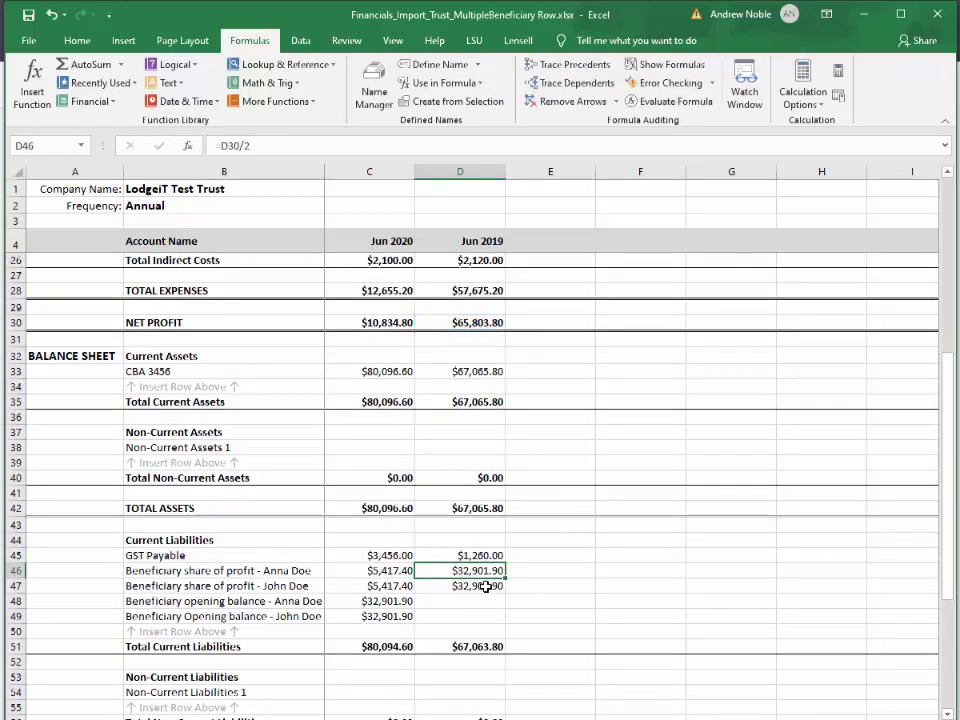
double_click(488, 583)
key(ctrl+Return)
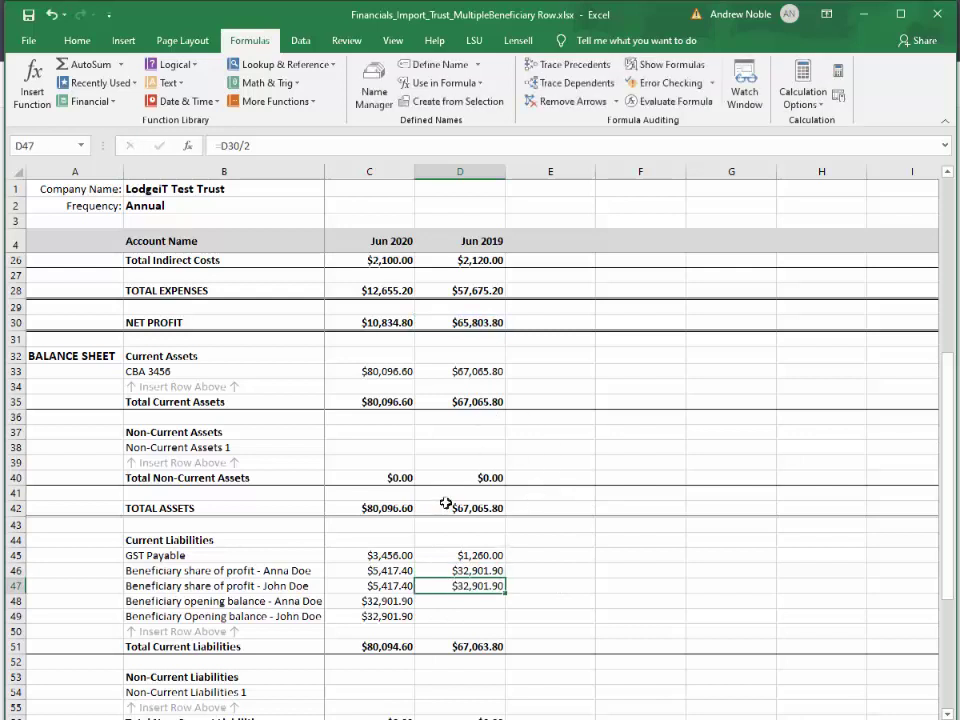
Step: Inspect the Jun 2020 share-of-profit formula in C46 and the share-of-profit account names in B46 and B47
double_click(390, 572)
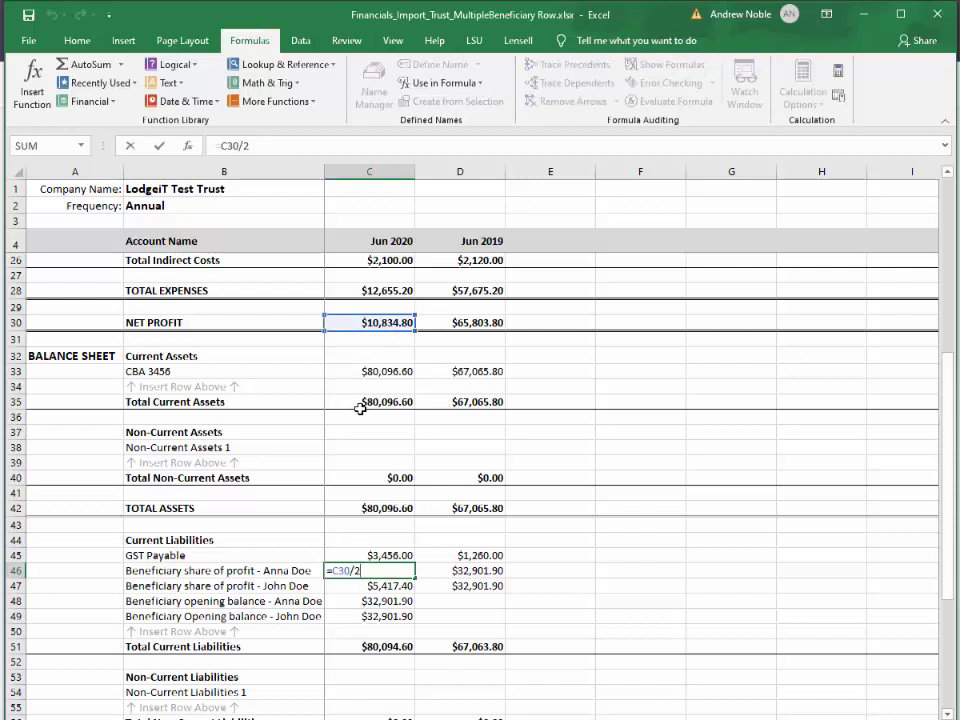
key(ctrl+Return)
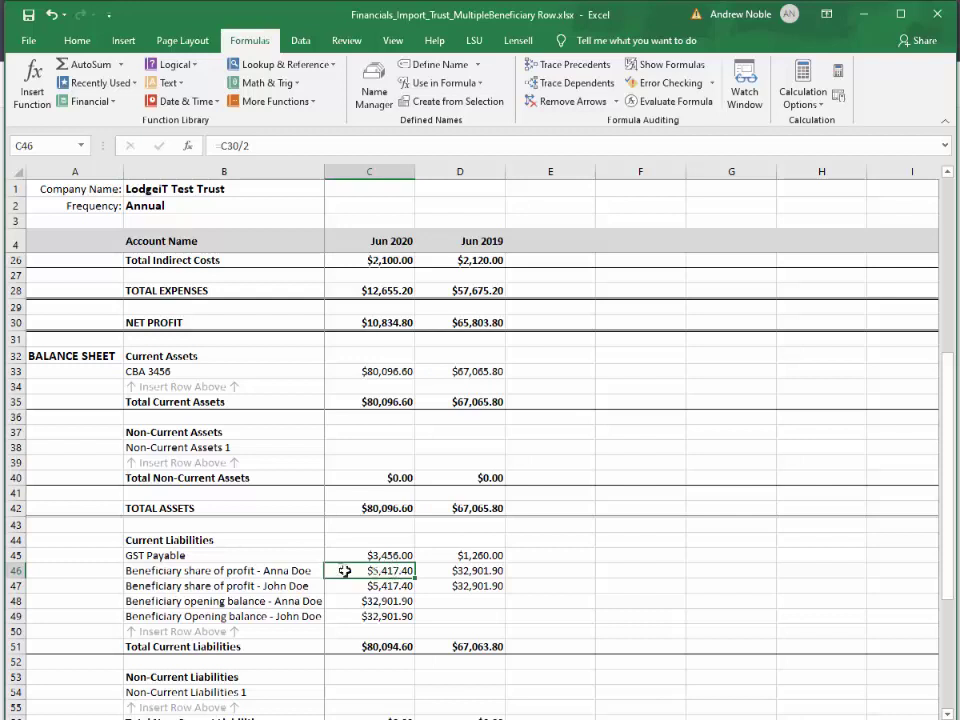
click(222, 571)
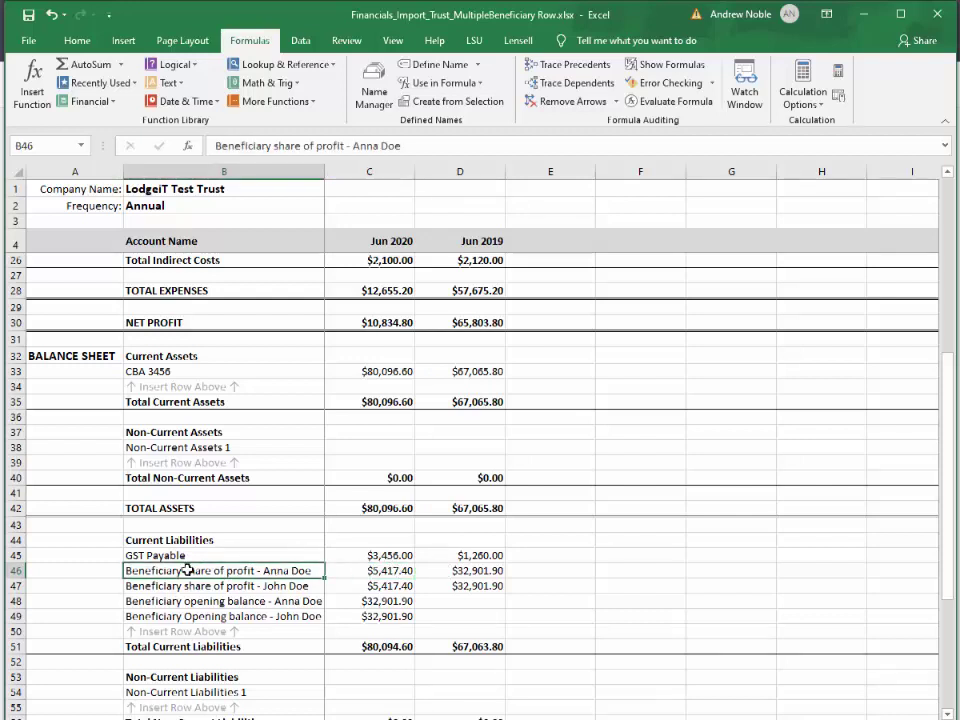
click(245, 588)
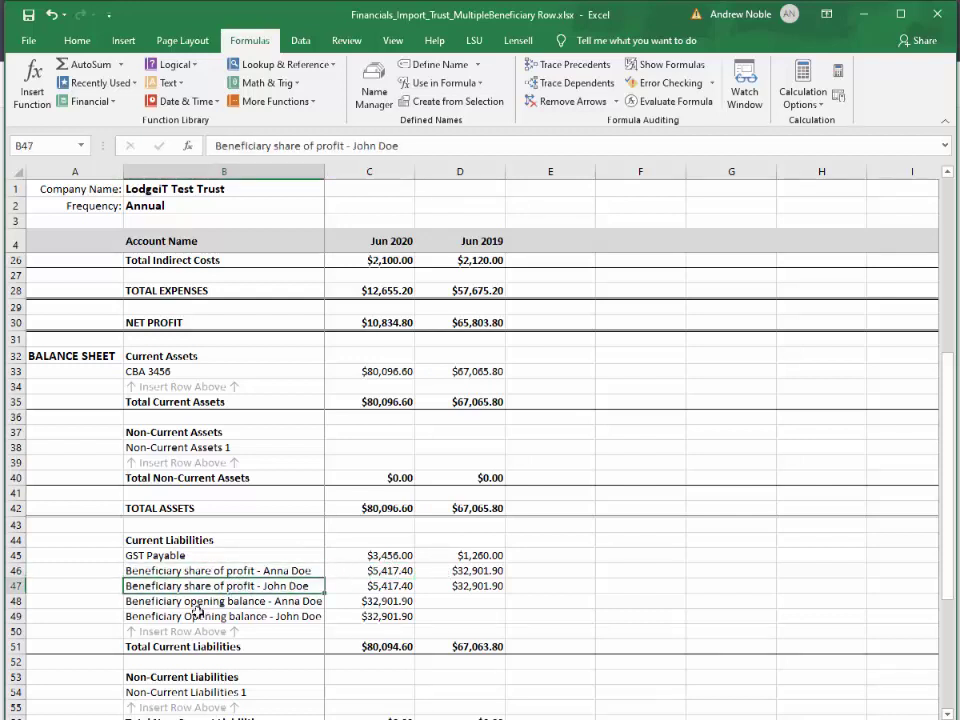
Step: Examine the beneficiary opening balance rows 48 and 49 and trace the Jun 2020 amounts back to the Jun 2019 profit shares
click(195, 603)
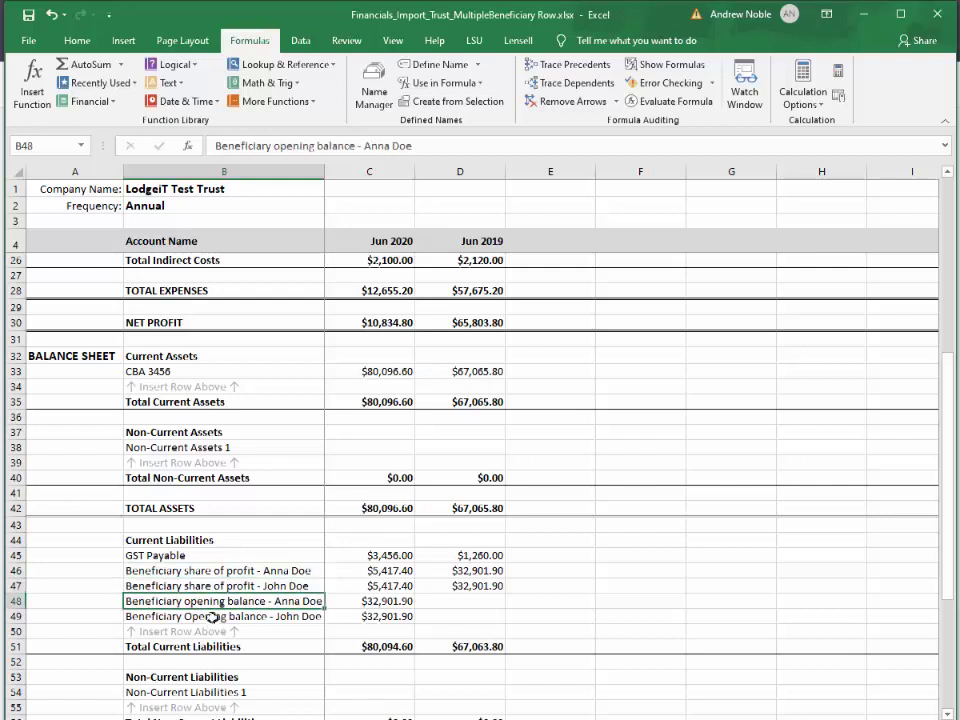
click(397, 601)
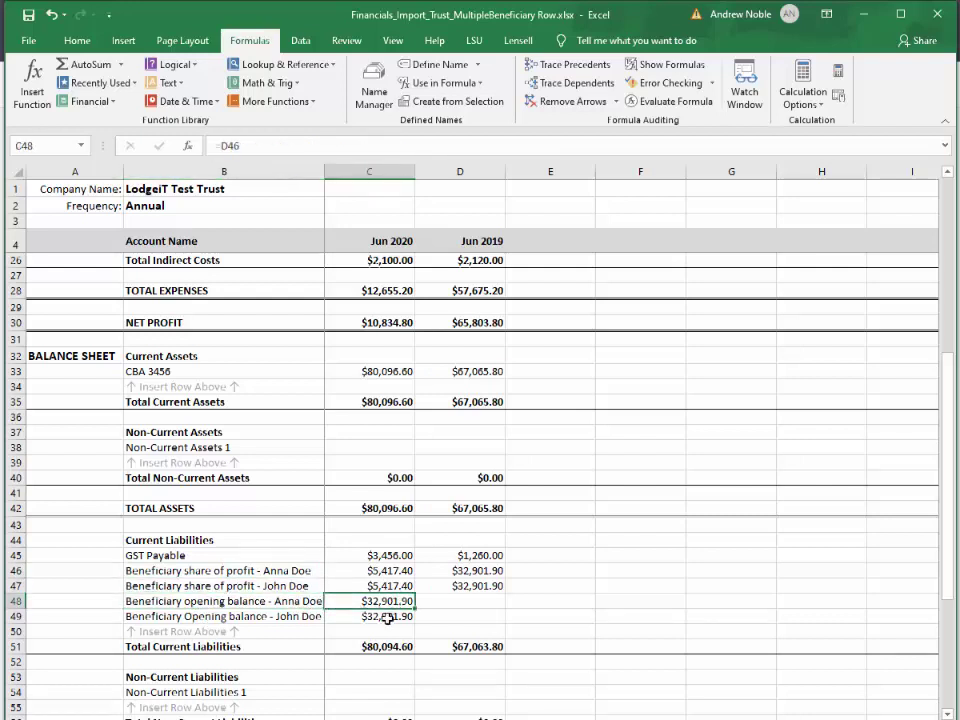
click(467, 573)
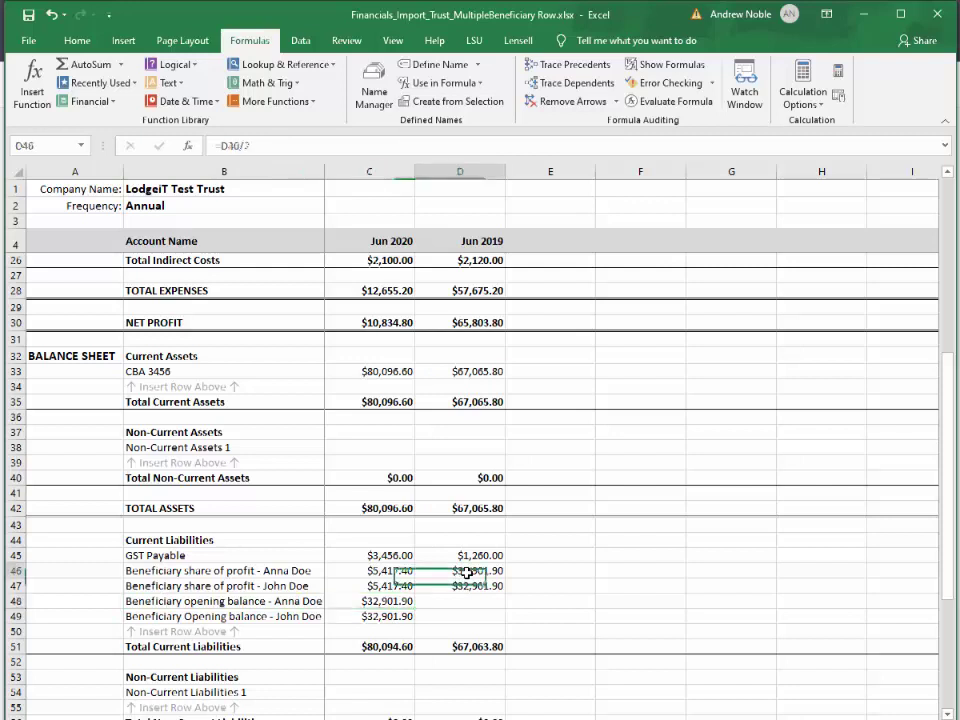
click(383, 603)
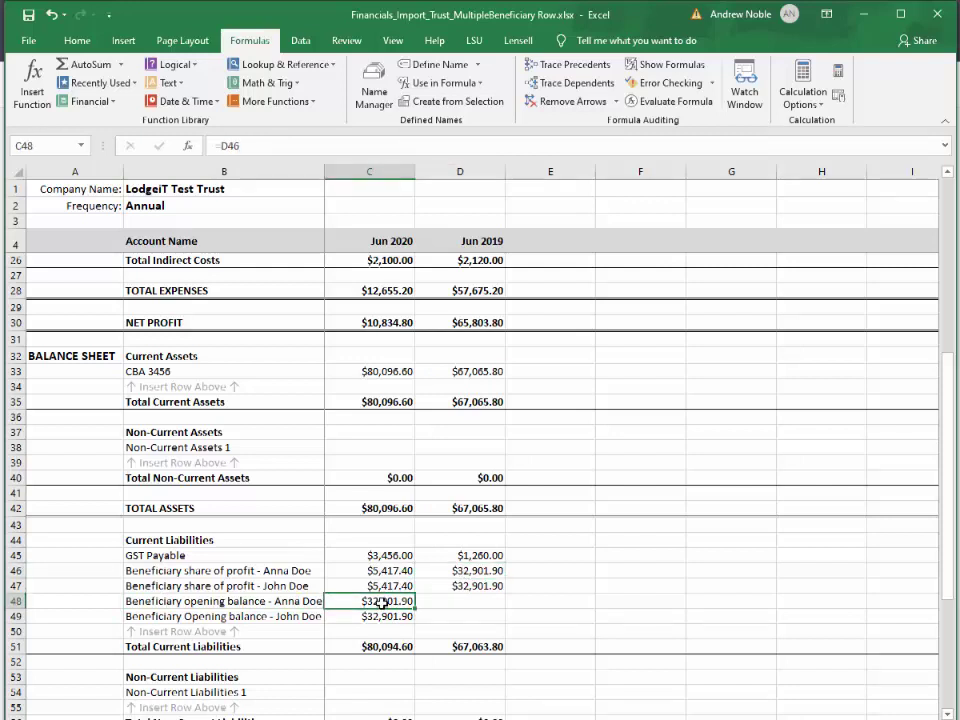
double_click(383, 603)
key(Escape)
click(409, 617)
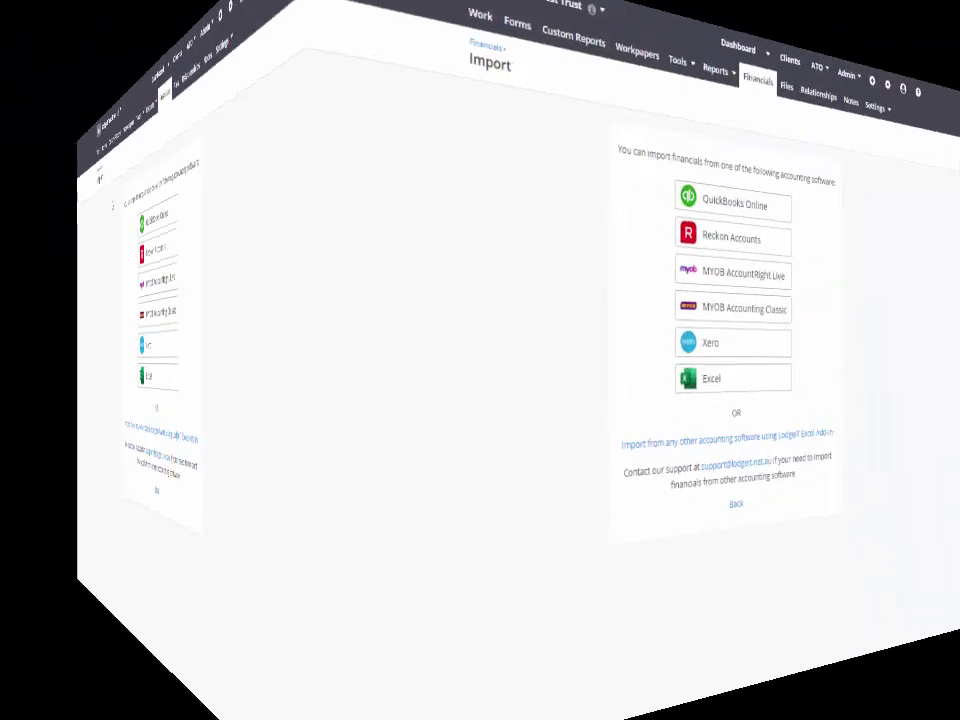
Step: Switch to LodgeiT and import Financials_Import_Trust_SingleBeneficiary Row.xlsx as the trust's financials using the Excel option
click(119, 697)
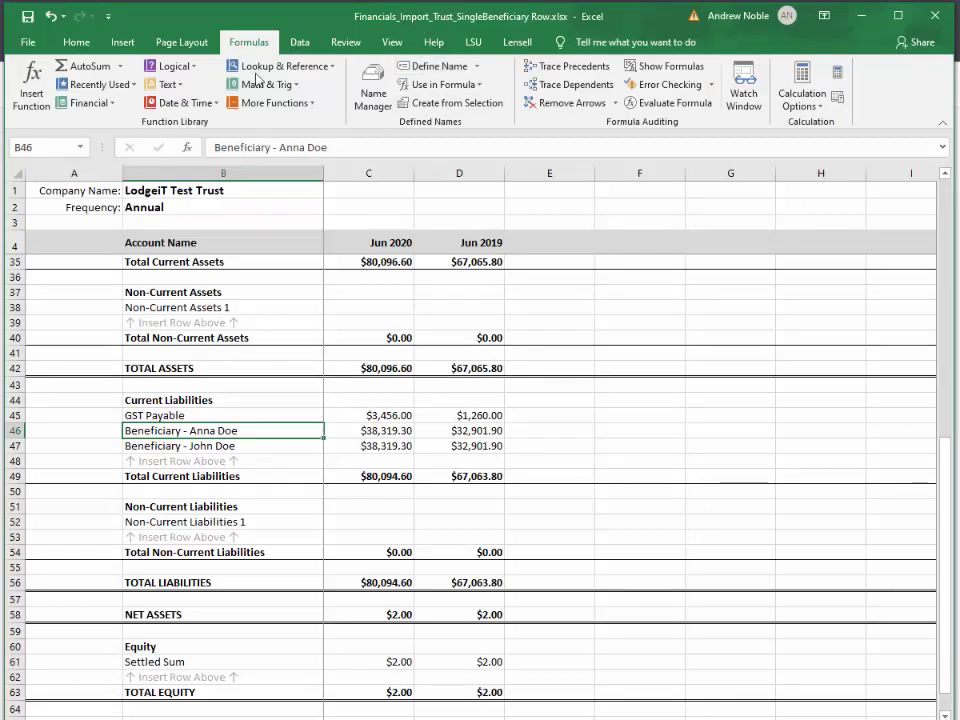
key(alt+Tab)
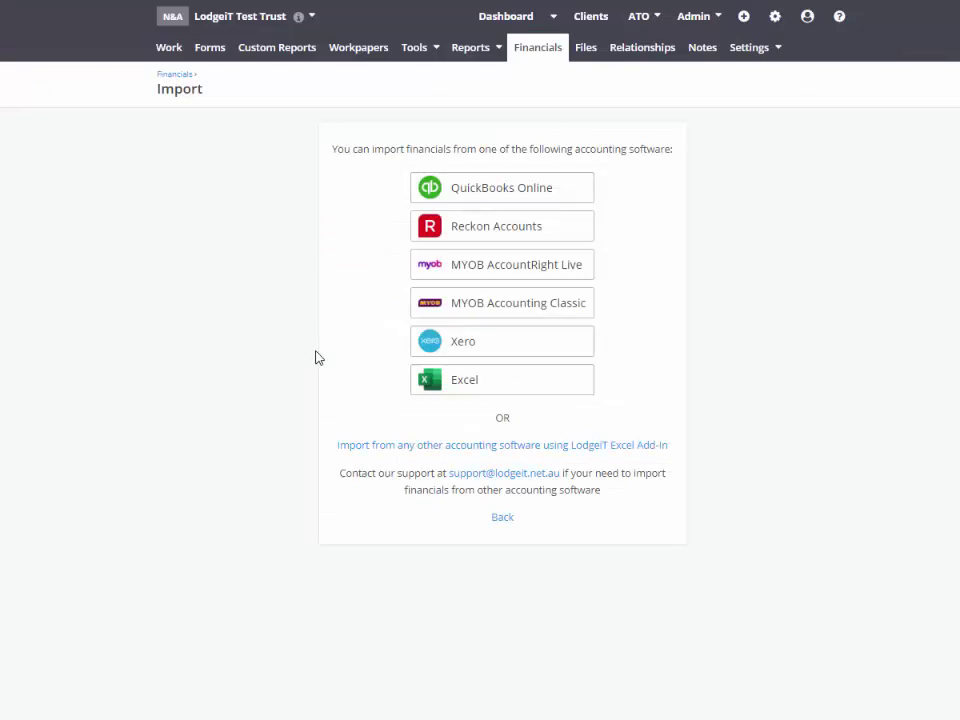
click(512, 388)
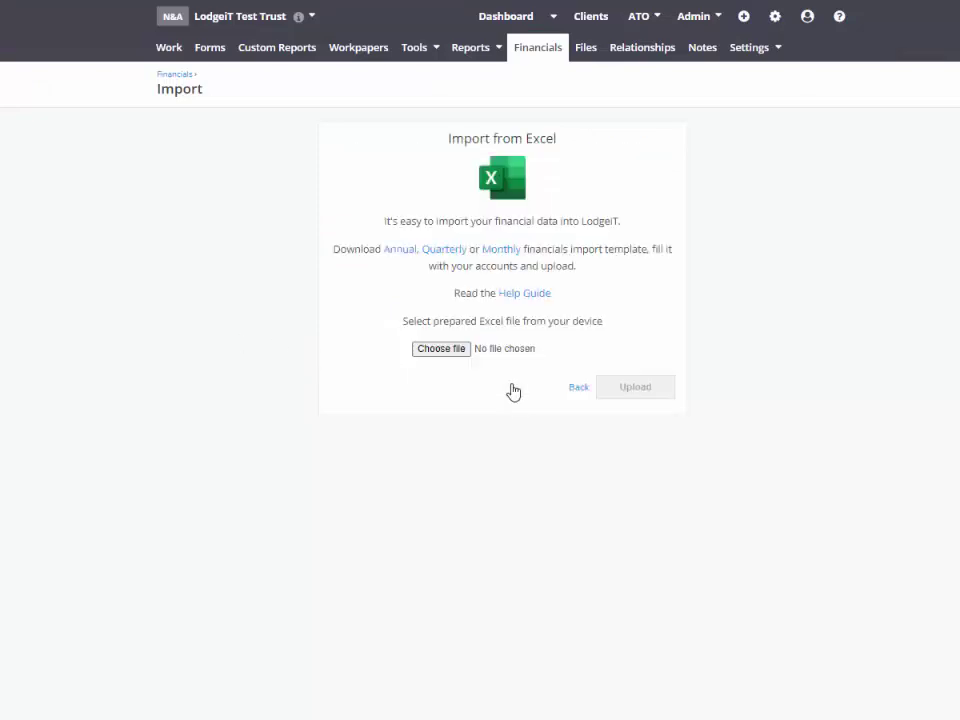
click(440, 349)
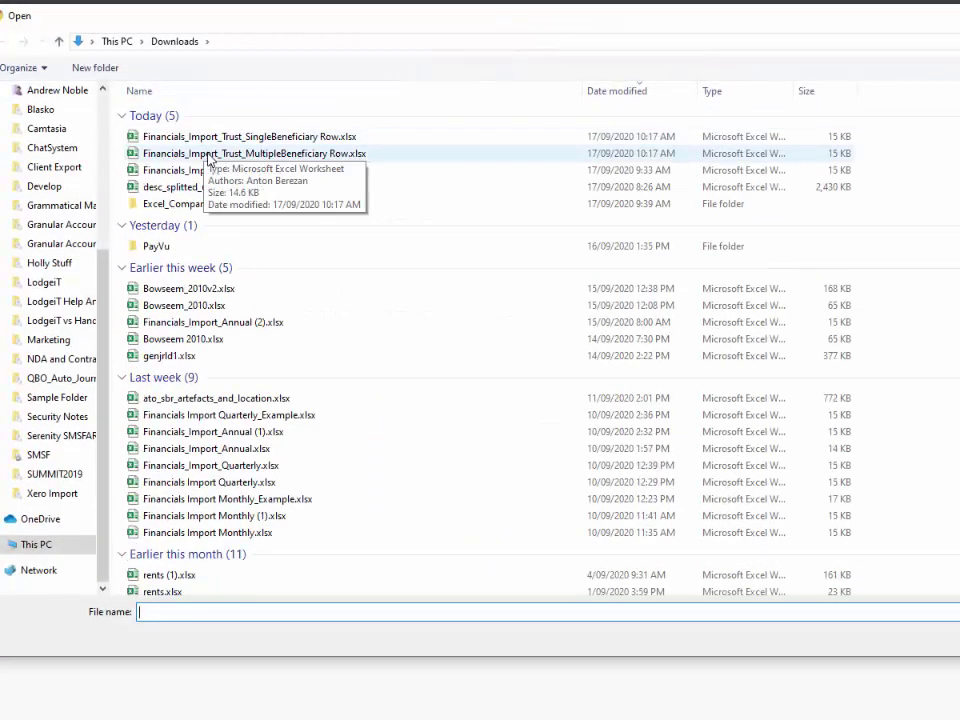
click(232, 137)
double_click(232, 137)
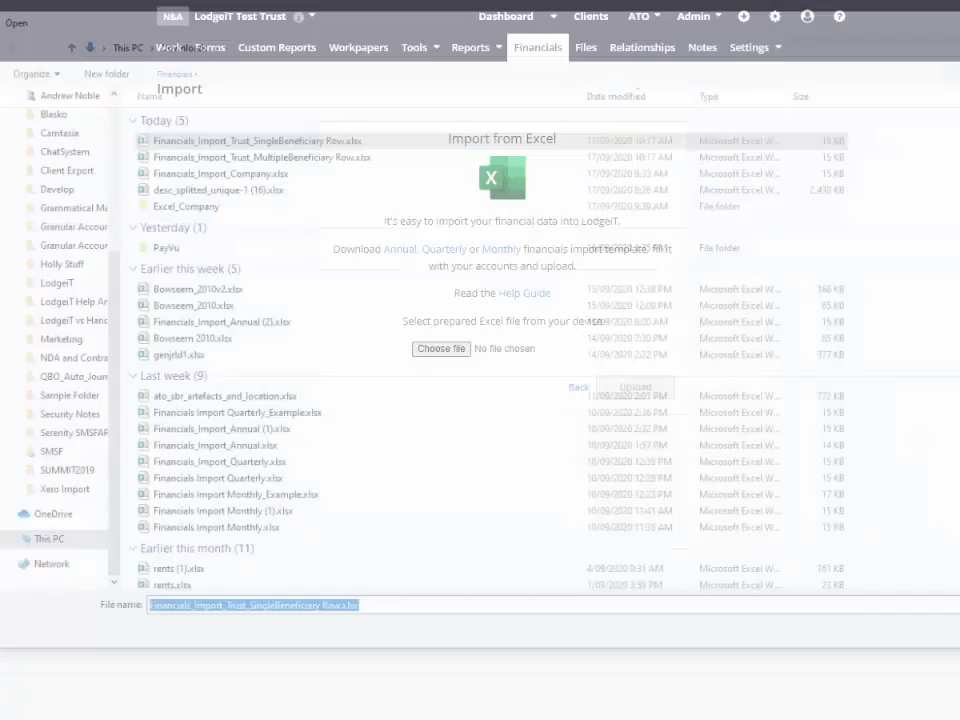
click(632, 390)
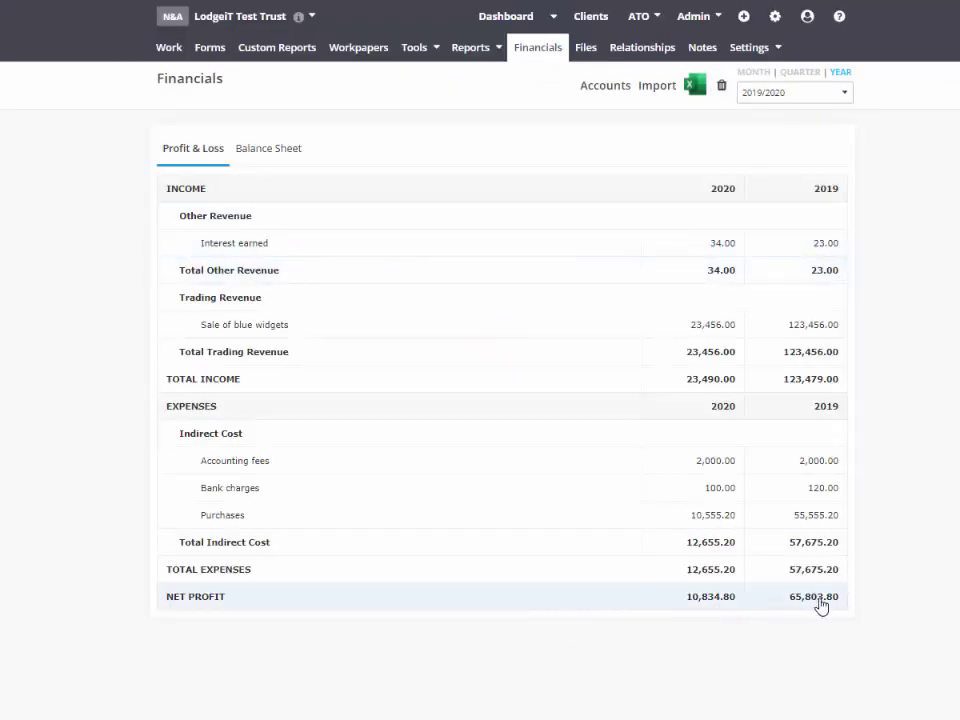
Step: Review the imported balance sheet and the classifications assigned to the liability accounts
click(292, 157)
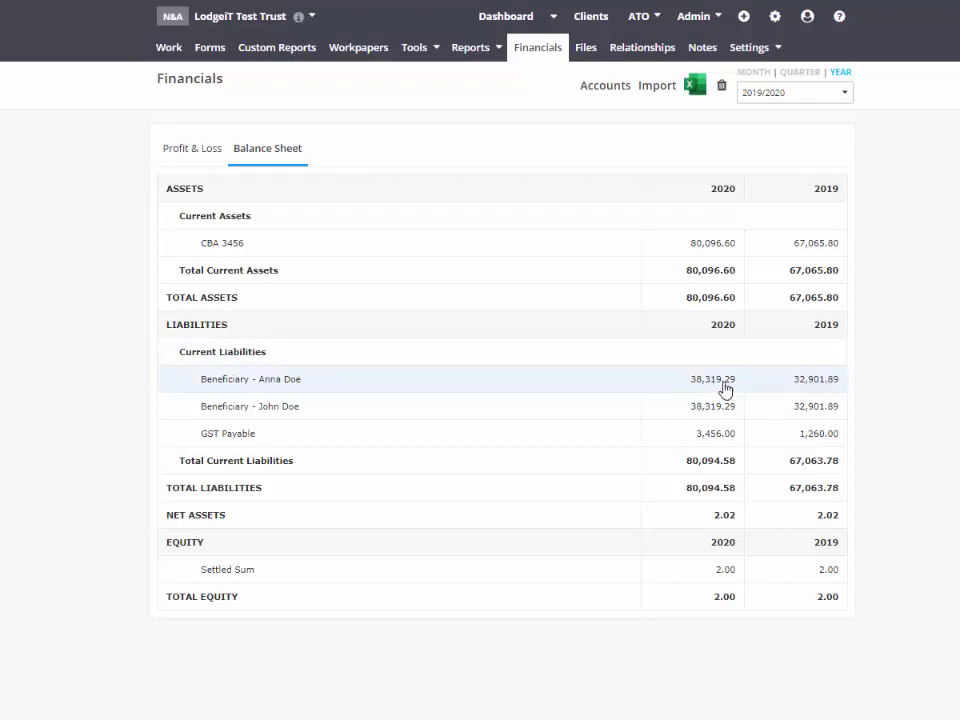
click(607, 88)
click(255, 149)
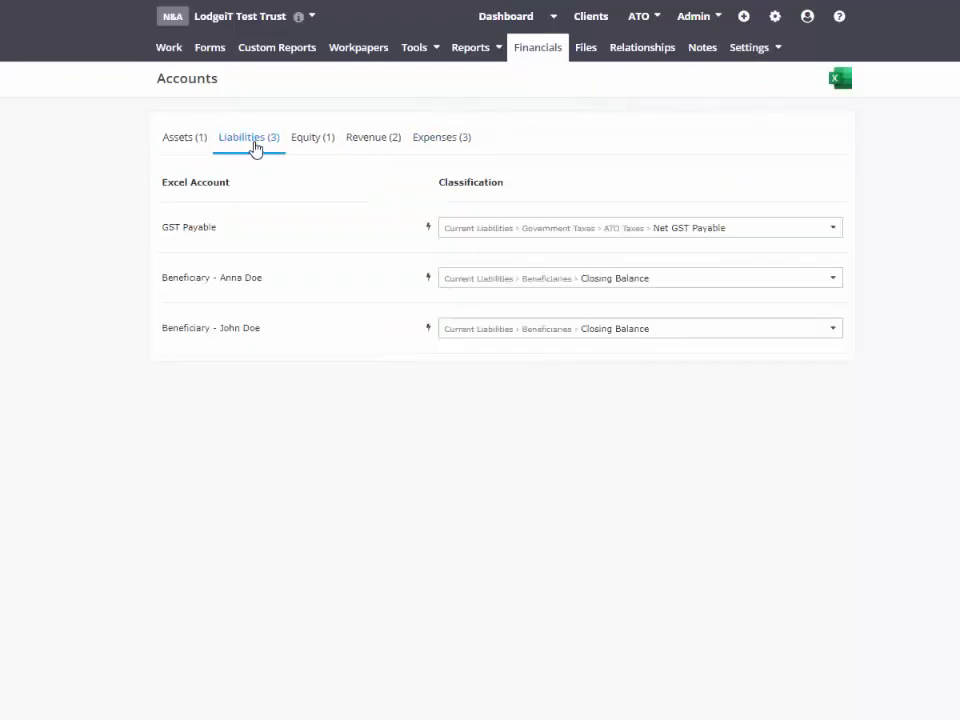
Step: Review the classifications assigned to the imported equity, revenue and expense accounts
click(314, 147)
click(372, 139)
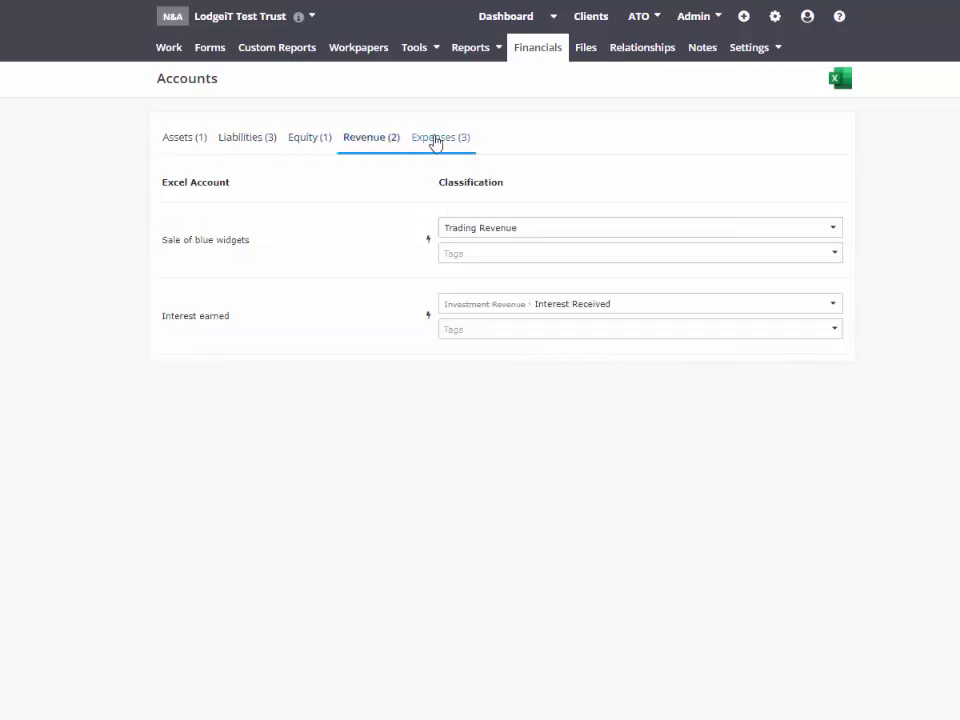
click(437, 139)
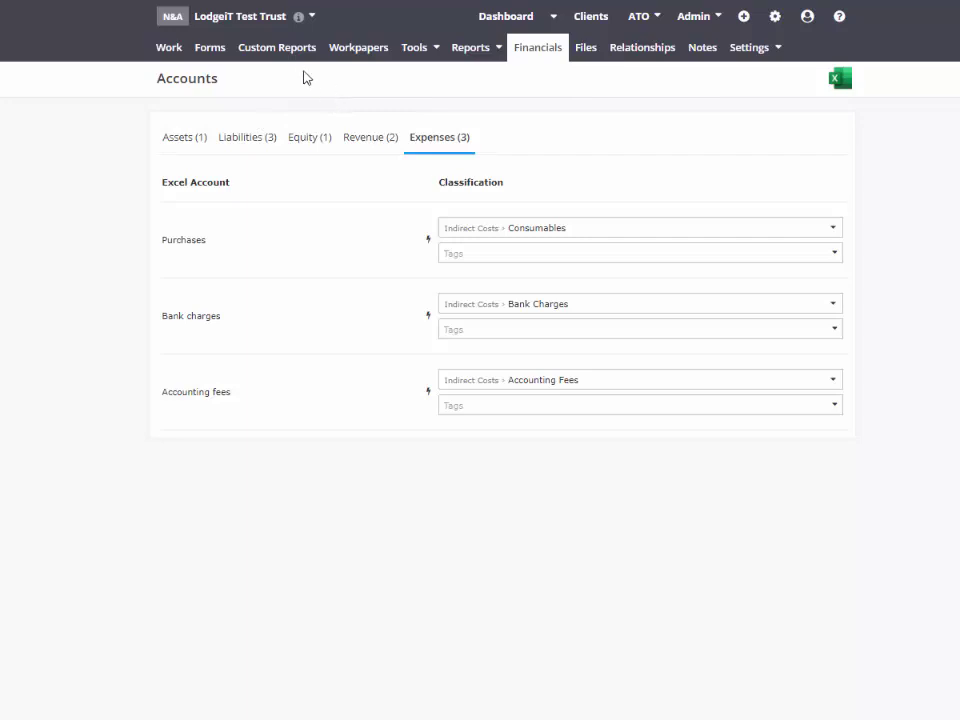
Step: Delete the existing draft Trust - SPFR (trading) report from the client's custom reports
click(281, 48)
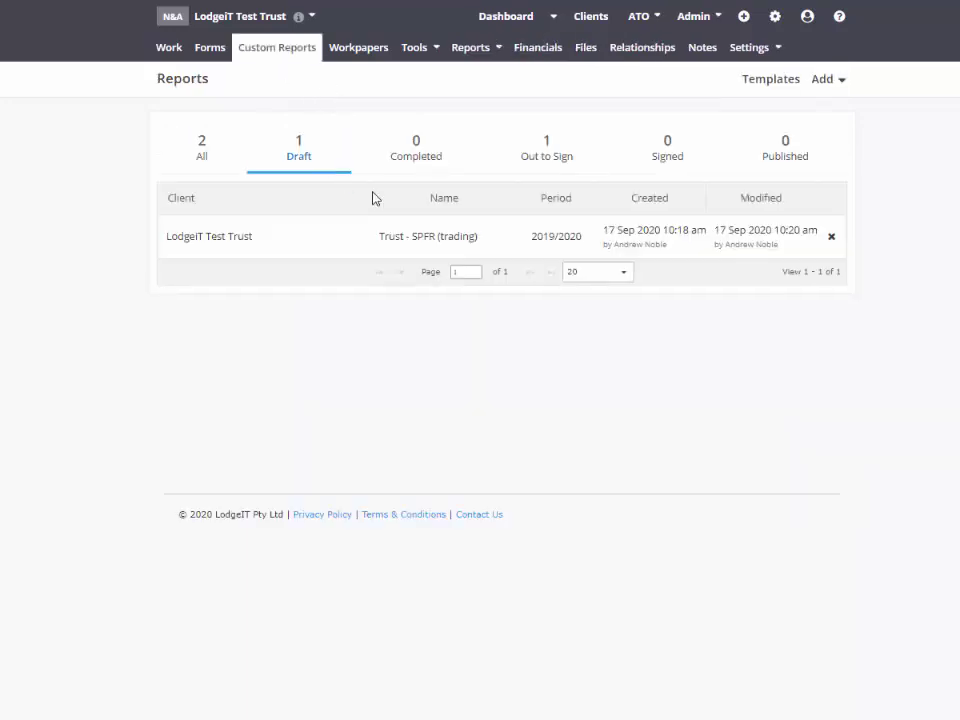
click(831, 237)
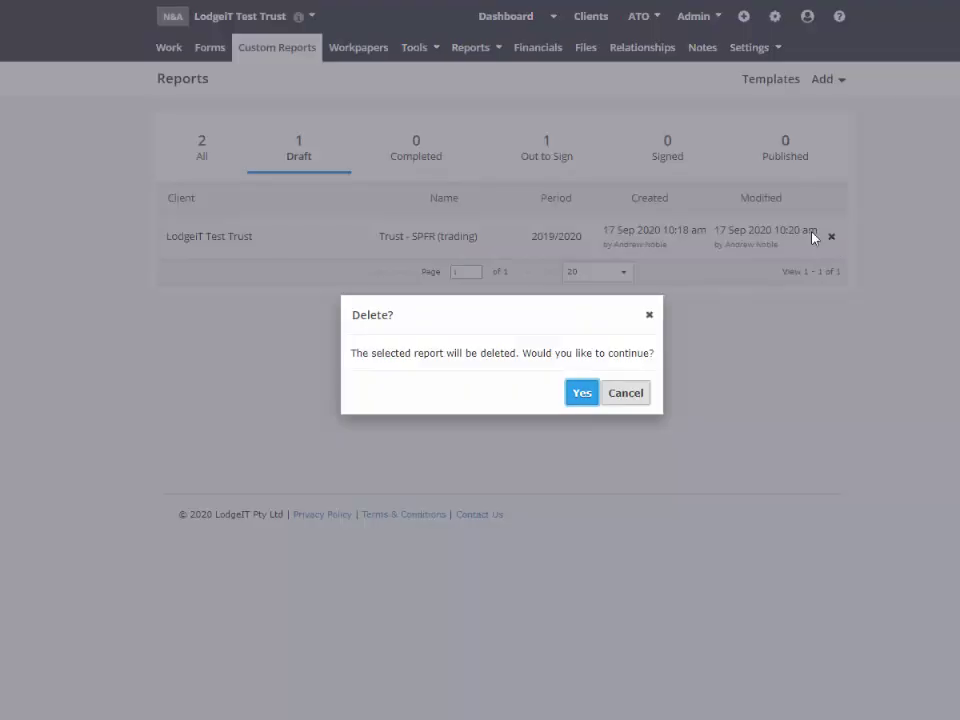
click(580, 390)
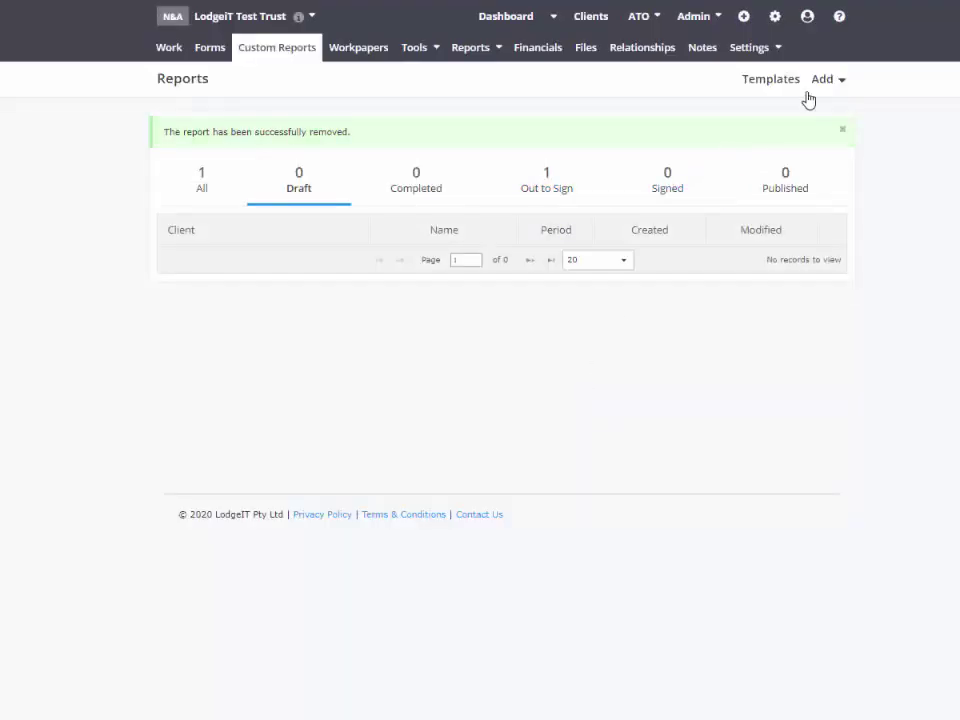
Step: Create a new Trust - SPFR (trading) custom report for financial year 2019/2020 with the prior year column displayed
click(826, 79)
click(789, 157)
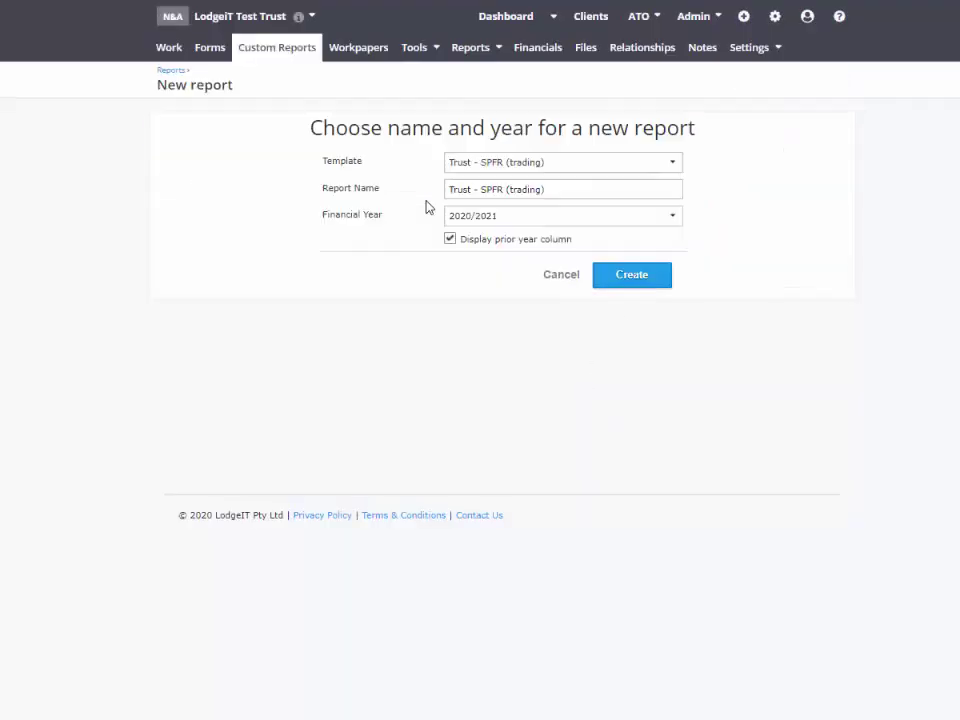
click(497, 216)
click(486, 254)
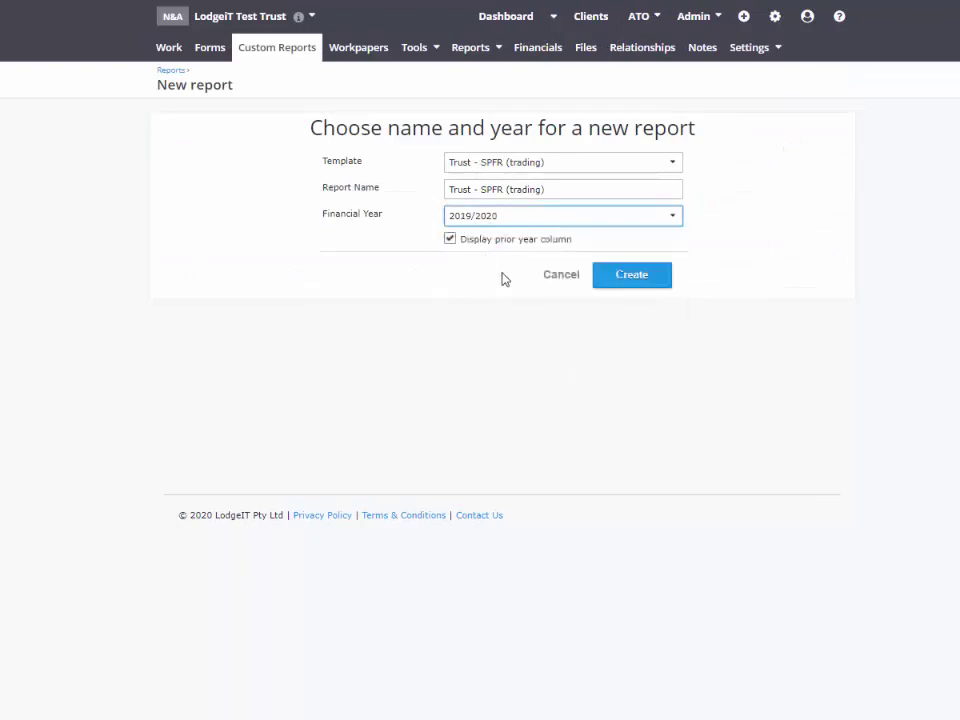
click(613, 277)
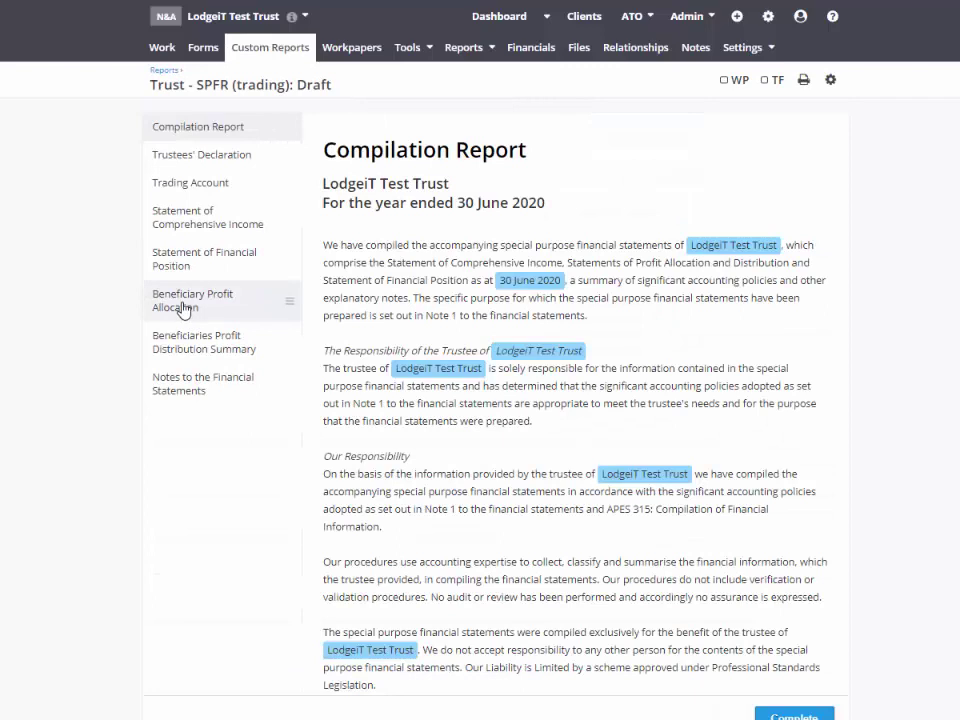
Step: In the report's Beneficiary Profit Allocation, enter 32,901 as each beneficiary's 2019 share after checking the amounts in the Excel workbook
click(183, 302)
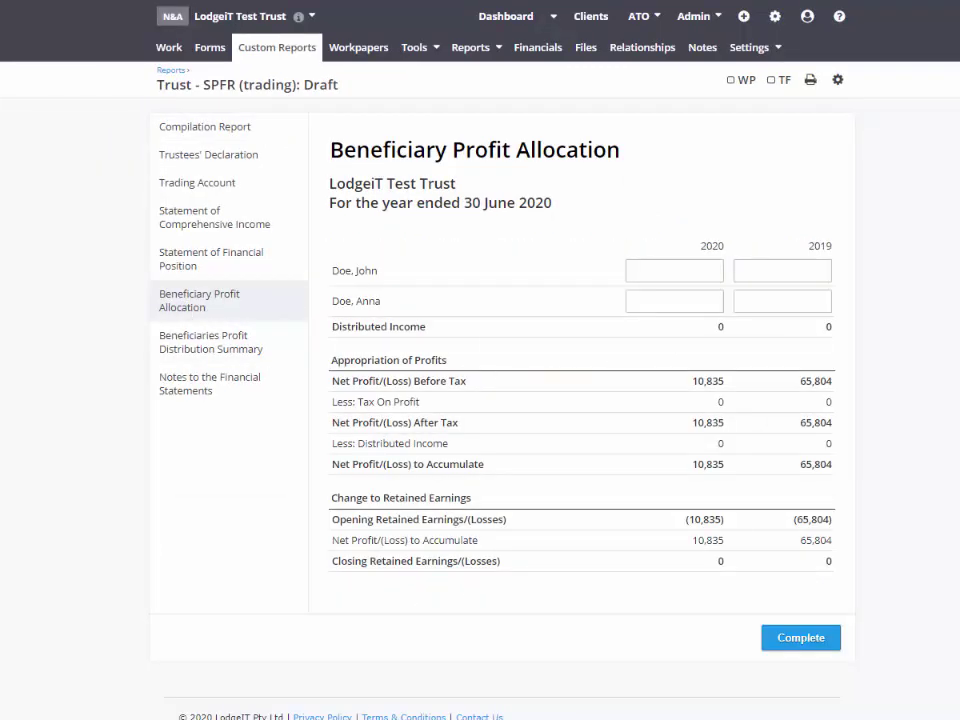
mouse_move(60, 719)
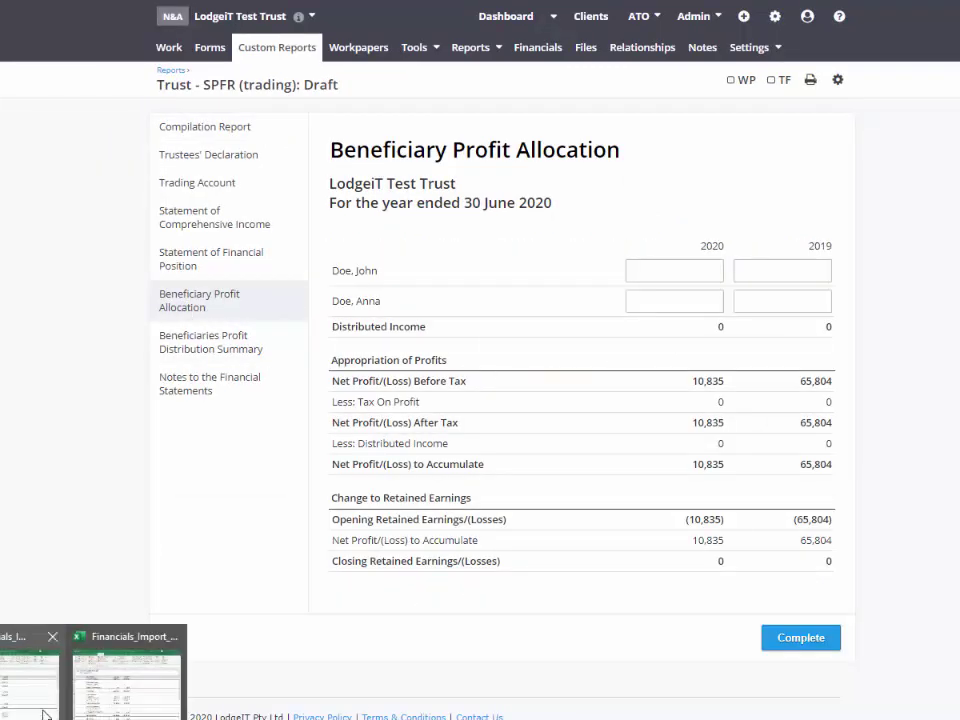
click(30, 680)
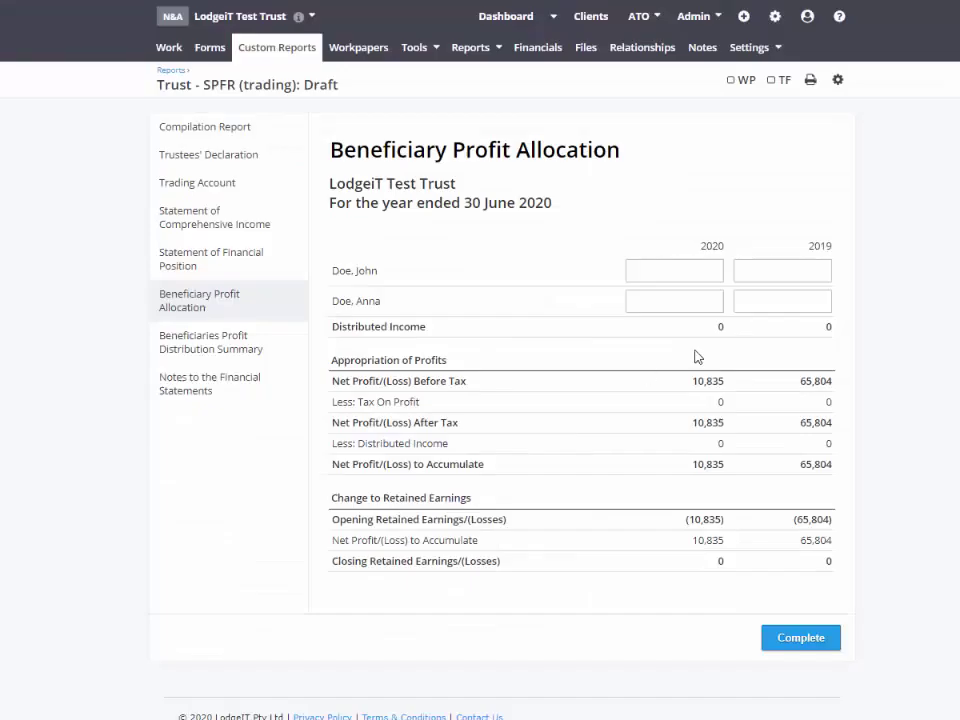
click(802, 269)
text(32,901)
click(800, 309)
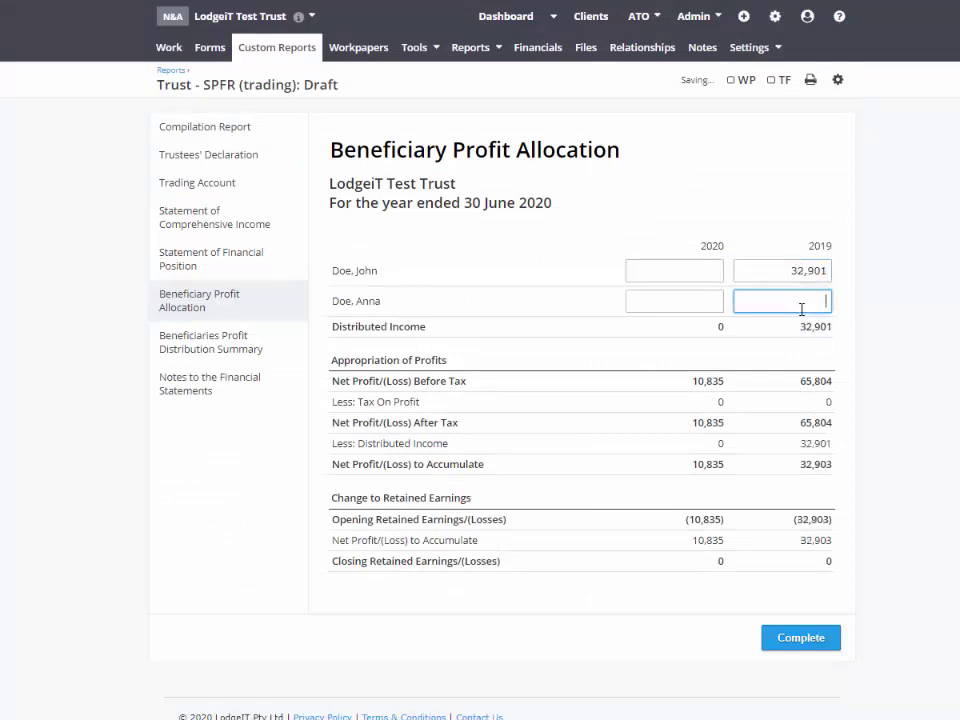
text(32,901)
click(840, 353)
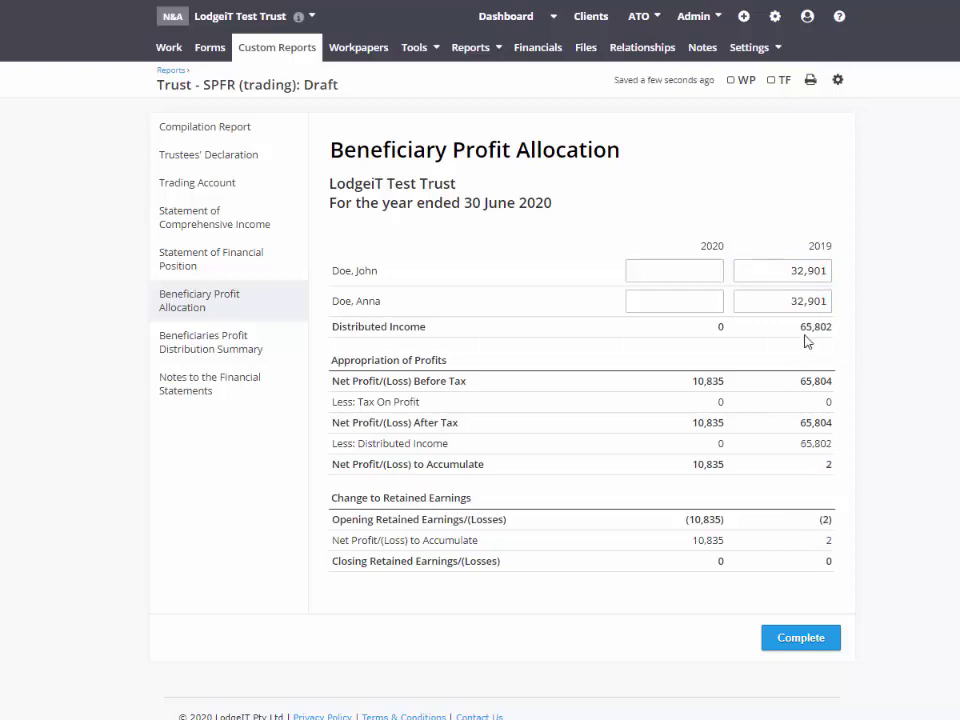
Step: Correct the 2019 profit allocation of both beneficiaries to 32,902
click(815, 270)
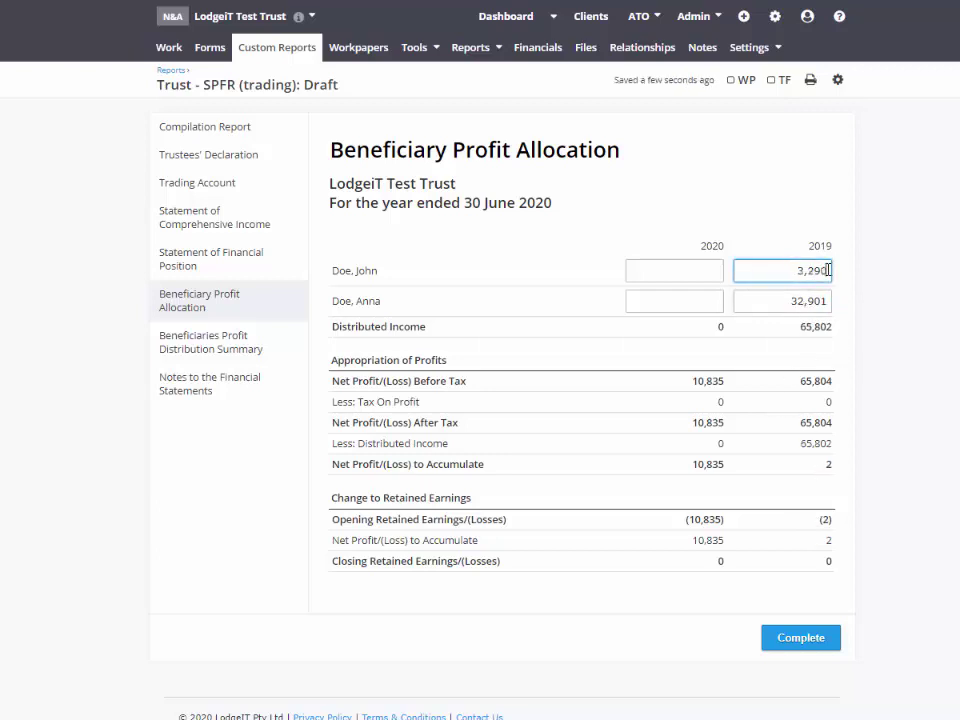
text(2)
click(828, 303)
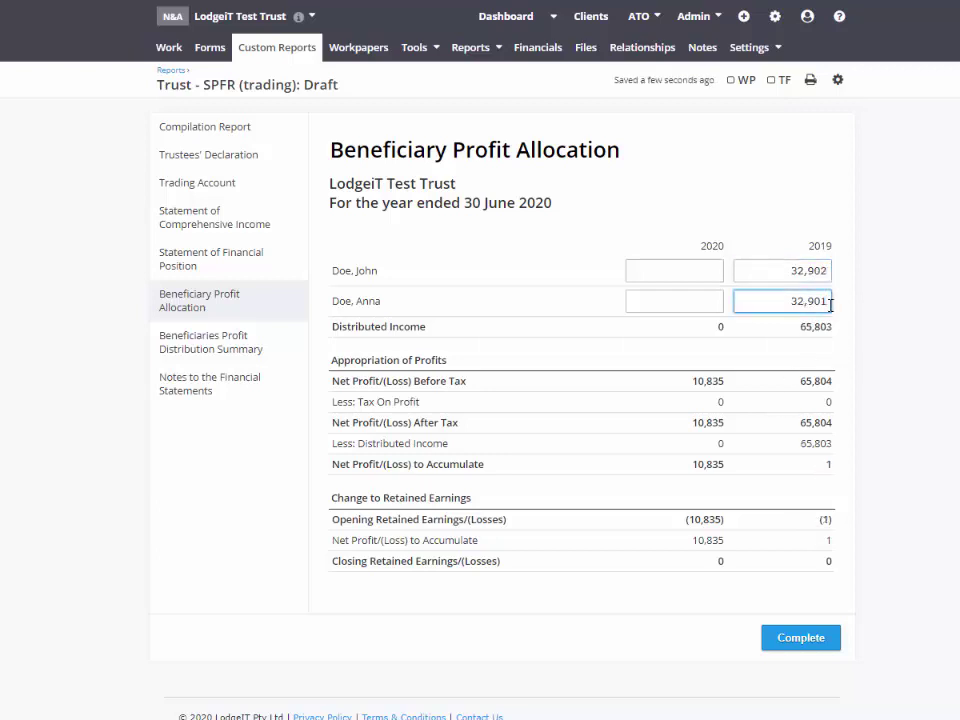
text(2)
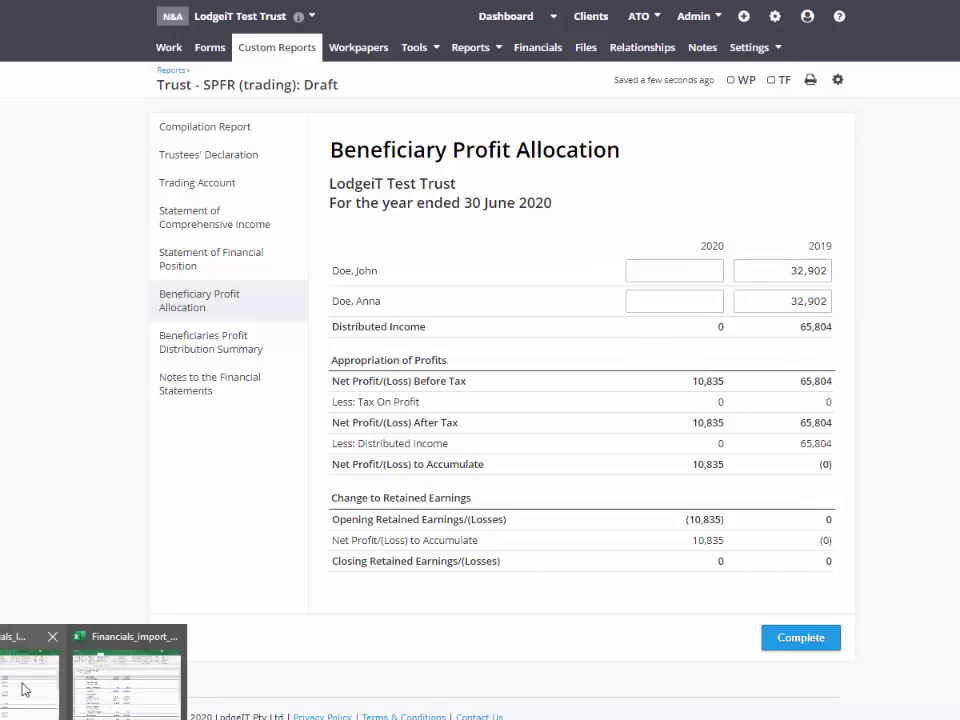
Step: Check the Jun 2020 profit shares in Financials_Import_Trust_MultipleBeneficiary Row.xlsx and enter 5,417 as both beneficiaries' 2020 allocation in LodgeiT
click(25, 690)
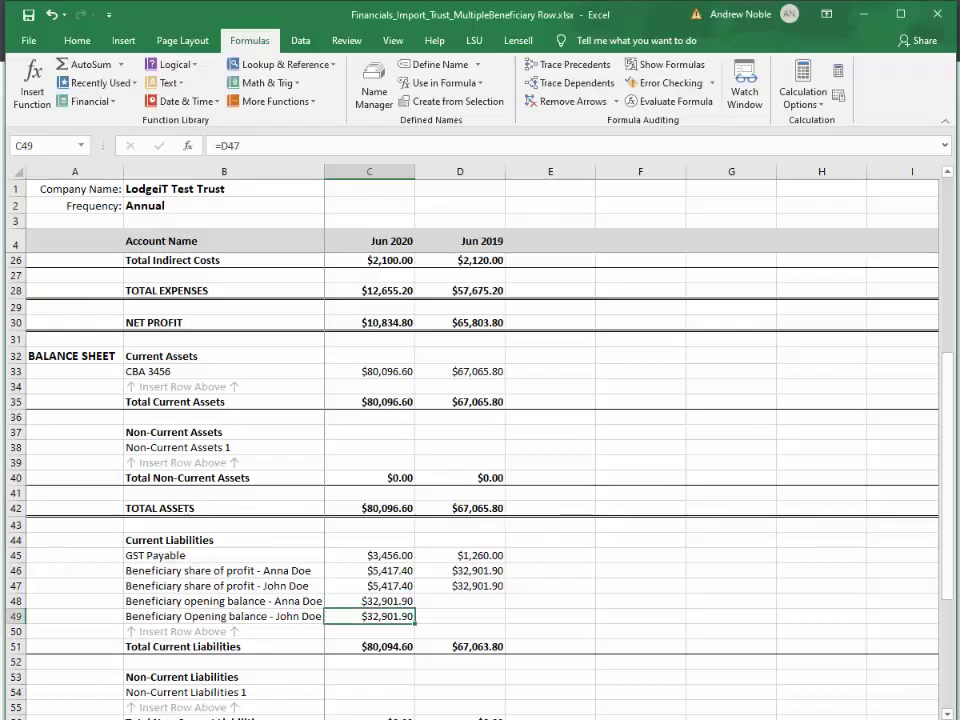
key(alt+Tab)
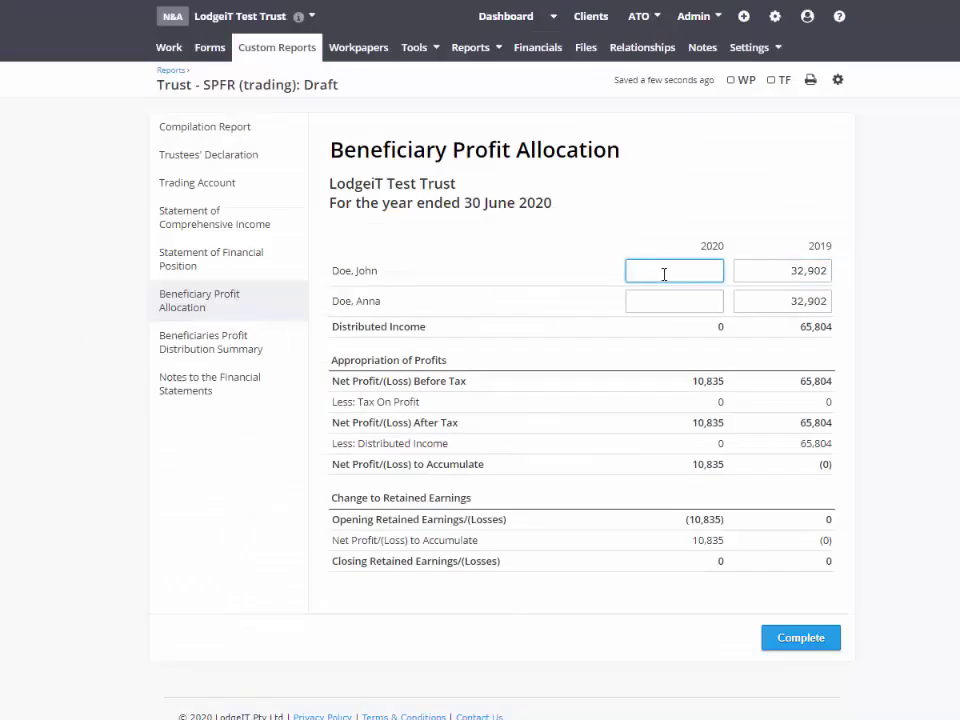
text(5,417)
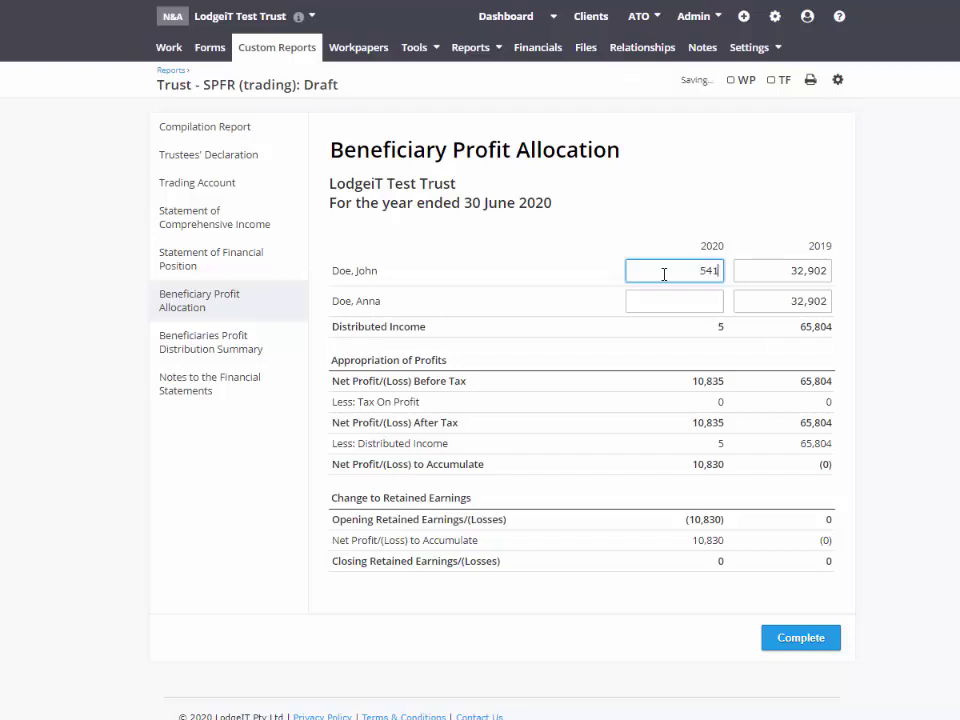
click(676, 306)
text(5417)
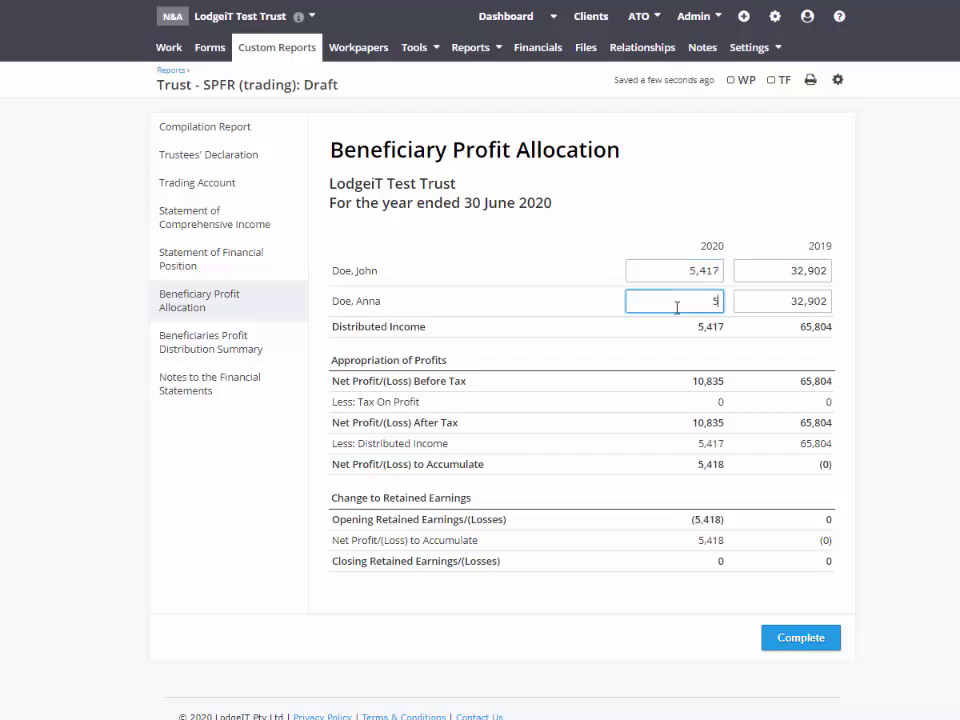
click(678, 278)
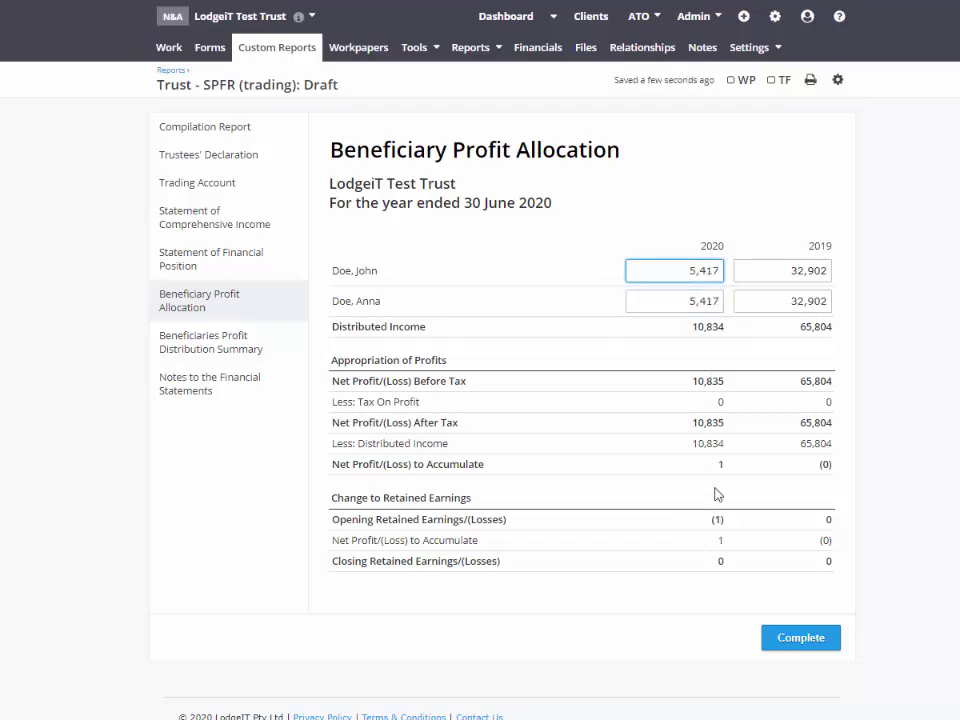
Step: Set the second beneficiary's 2020 profit allocation to 5,418
click(721, 304)
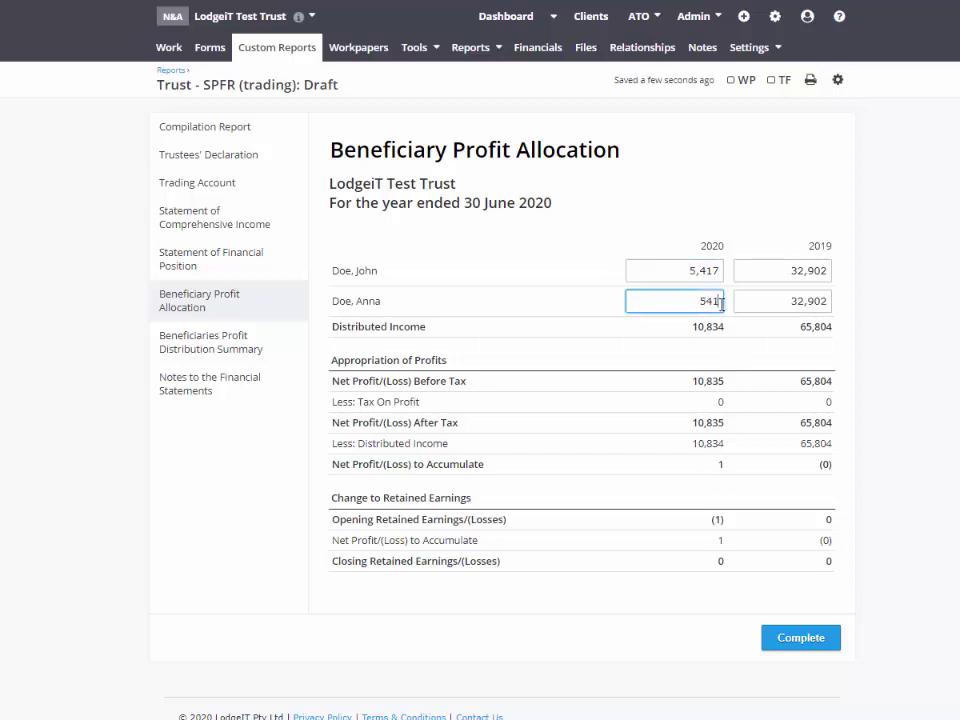
text(8)
click(703, 272)
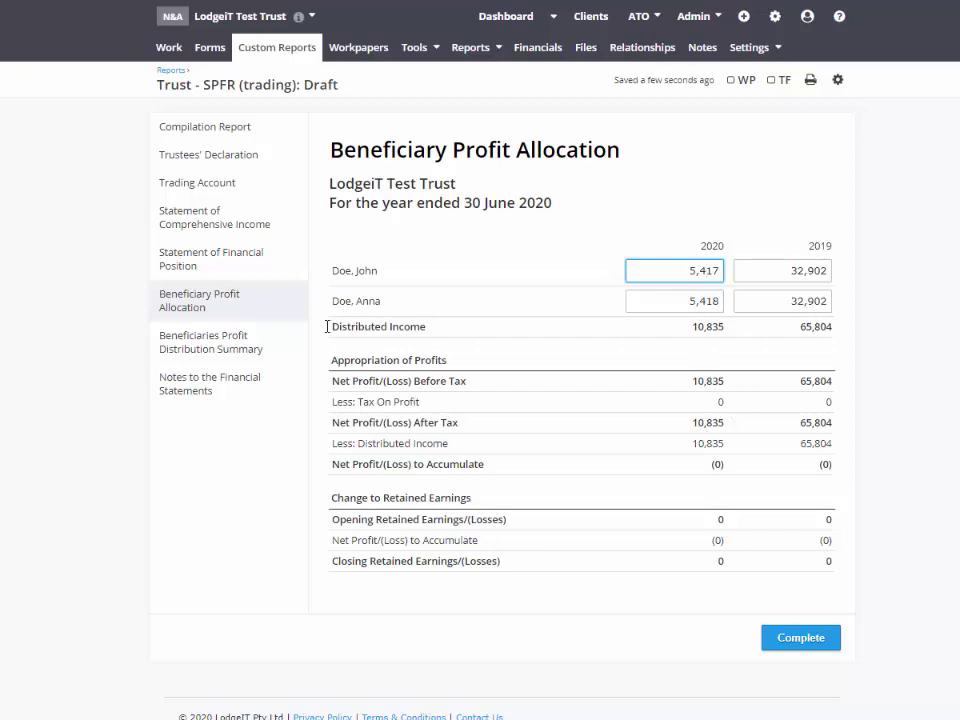
Step: Review the Beneficiaries Profit Distribution Summary and compare its balances with the beneficiary rows in Financials_Import_Trust_SingleBeneficiary Row.xlsx
click(214, 342)
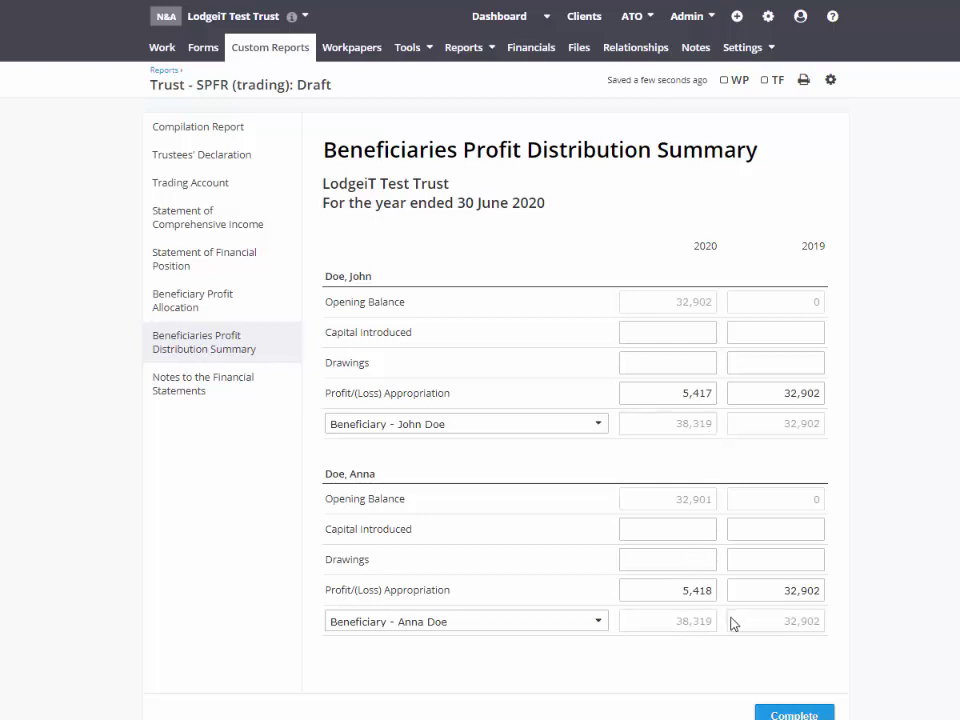
click(714, 520)
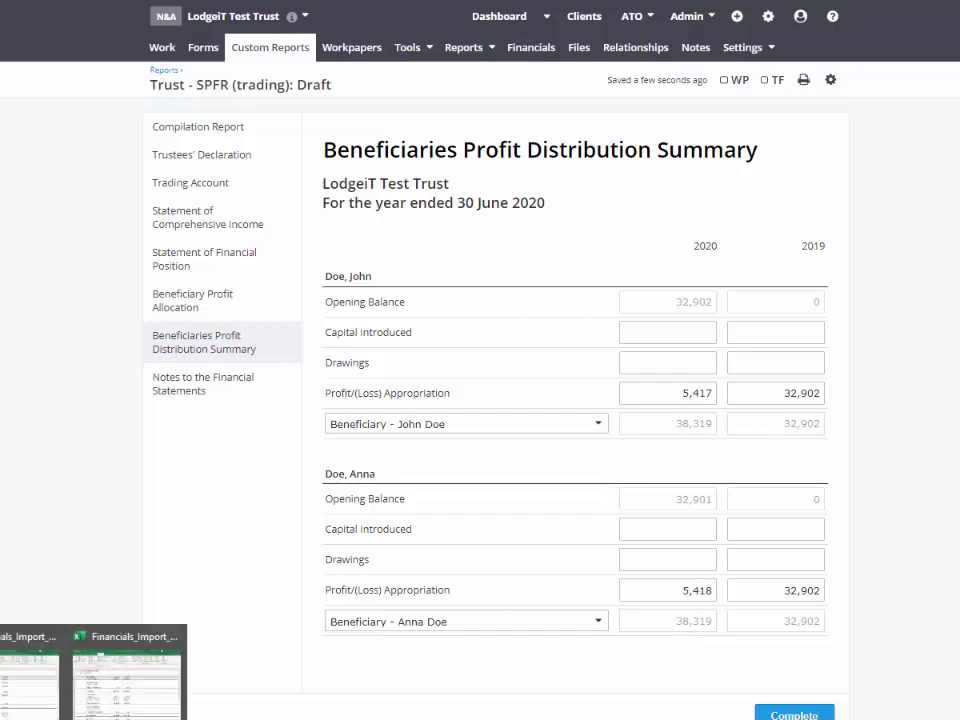
click(136, 706)
click(398, 433)
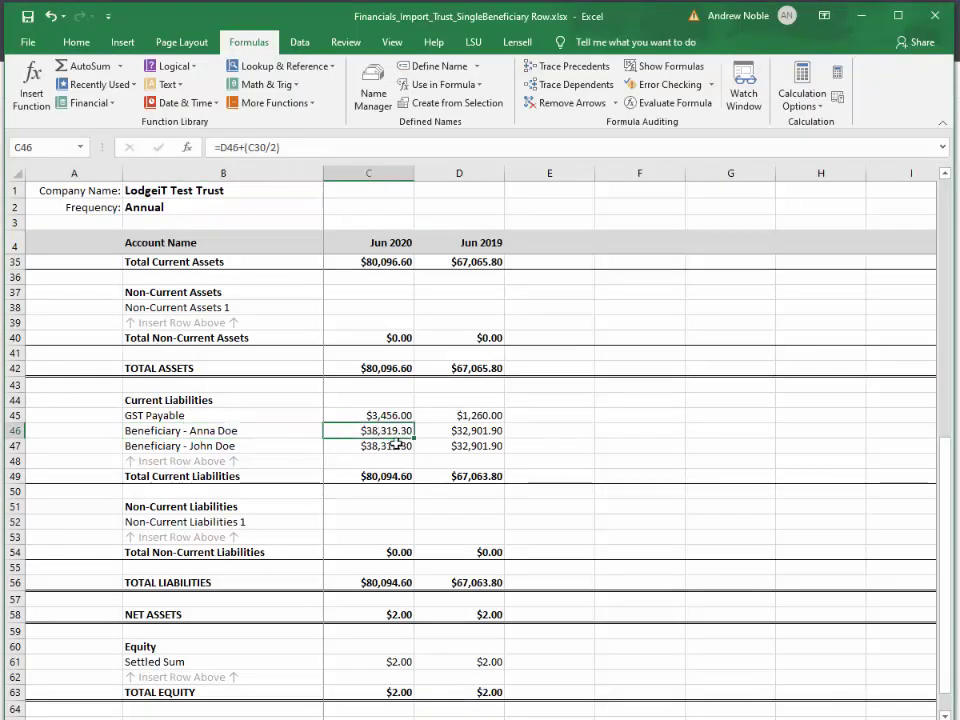
click(456, 444)
drag(462, 427, 401, 445)
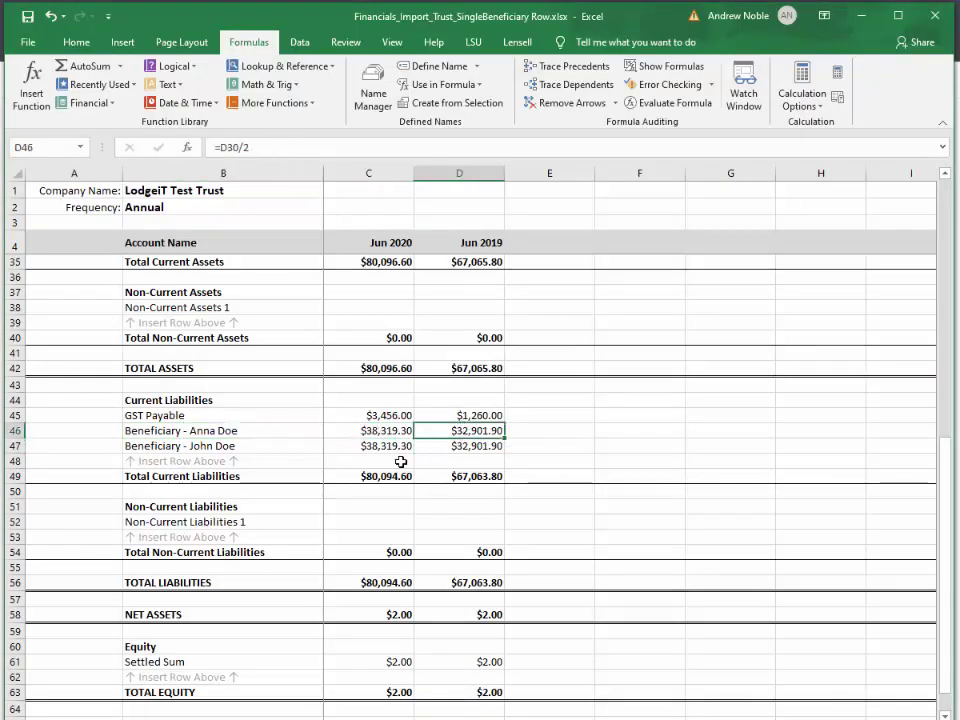
key(alt+Tab)
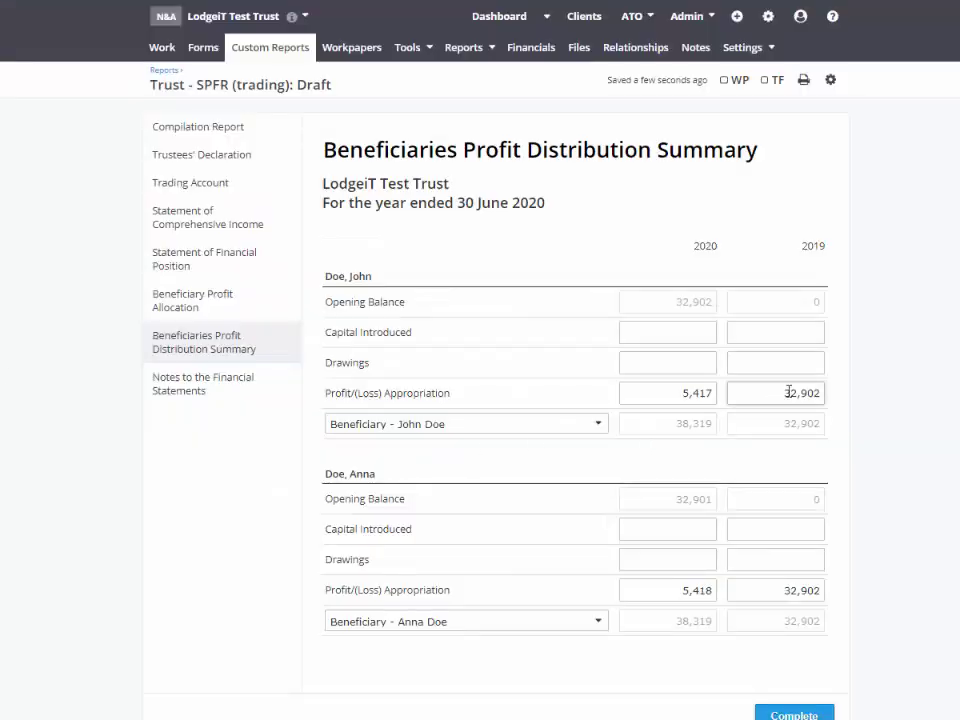
Step: Download the report with title page, contents page, page numbers, headers and footers, and examine its Statement of Financial Position
click(803, 79)
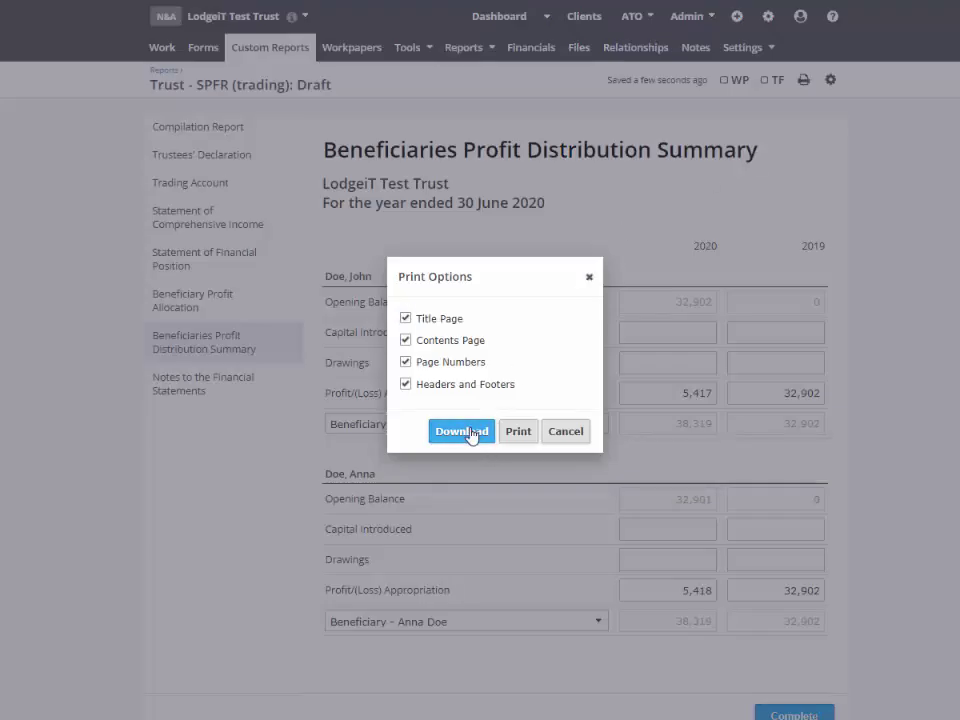
click(471, 432)
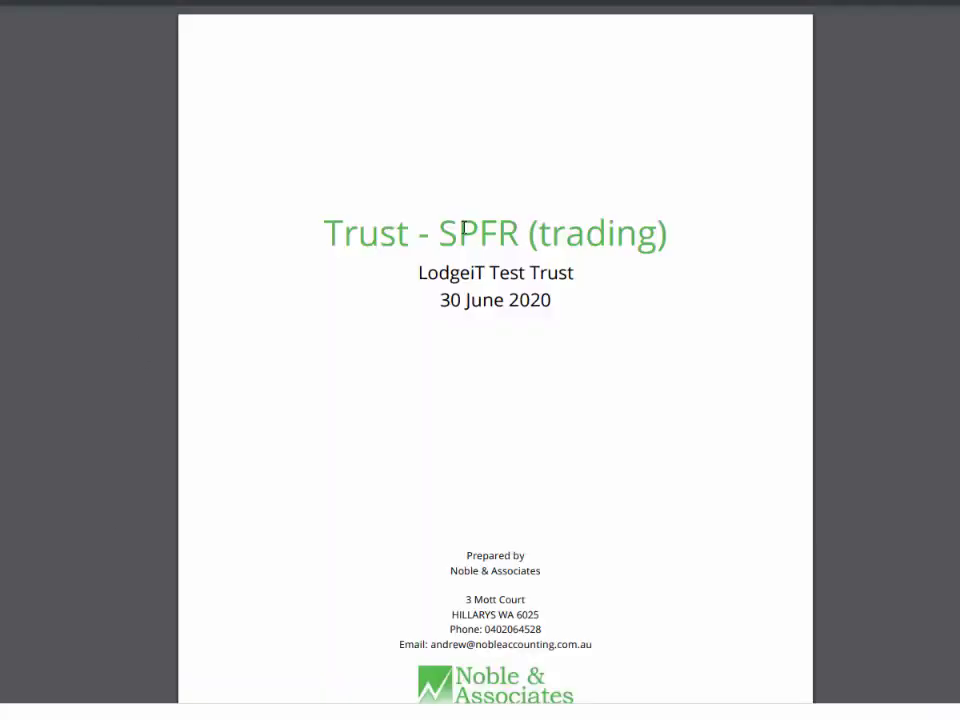
scroll(504, 318, down, 10)
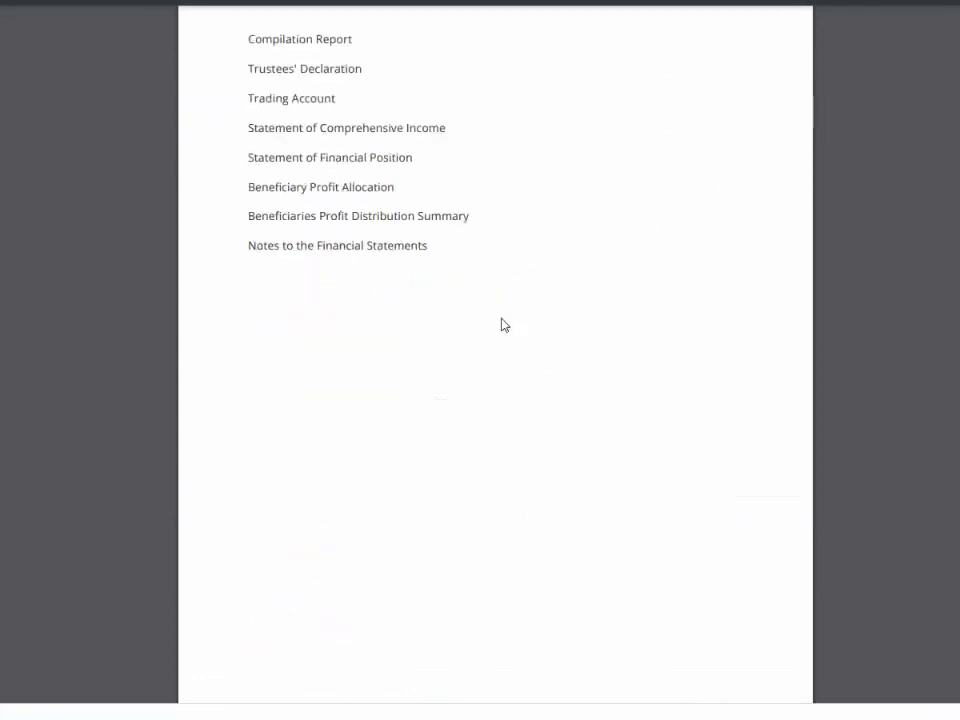
scroll(504, 328, down, 20)
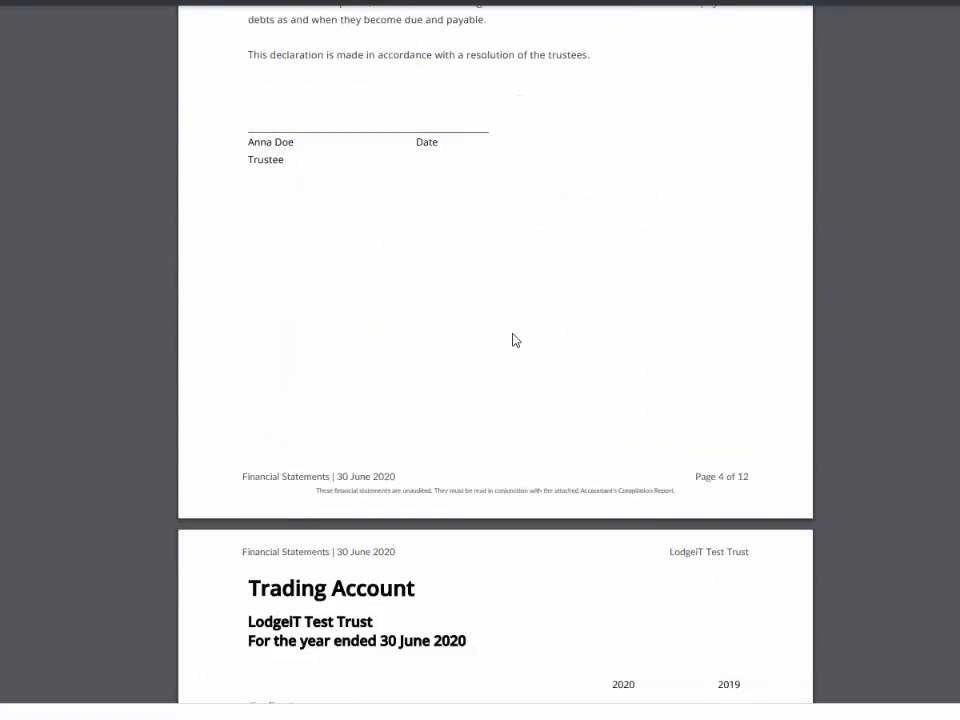
scroll(513, 340, down, 20)
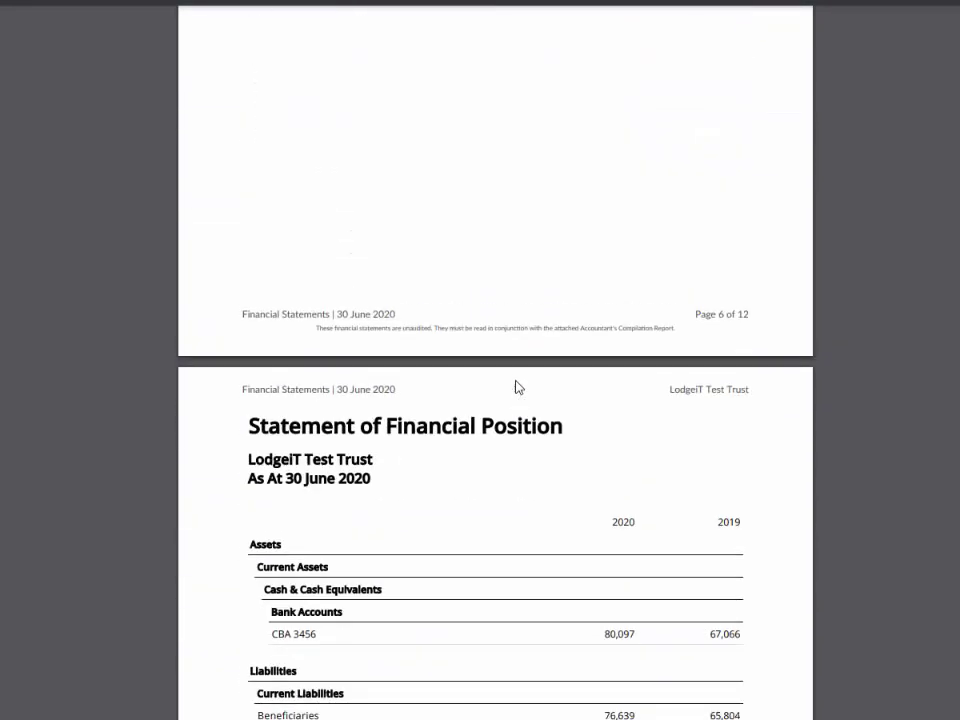
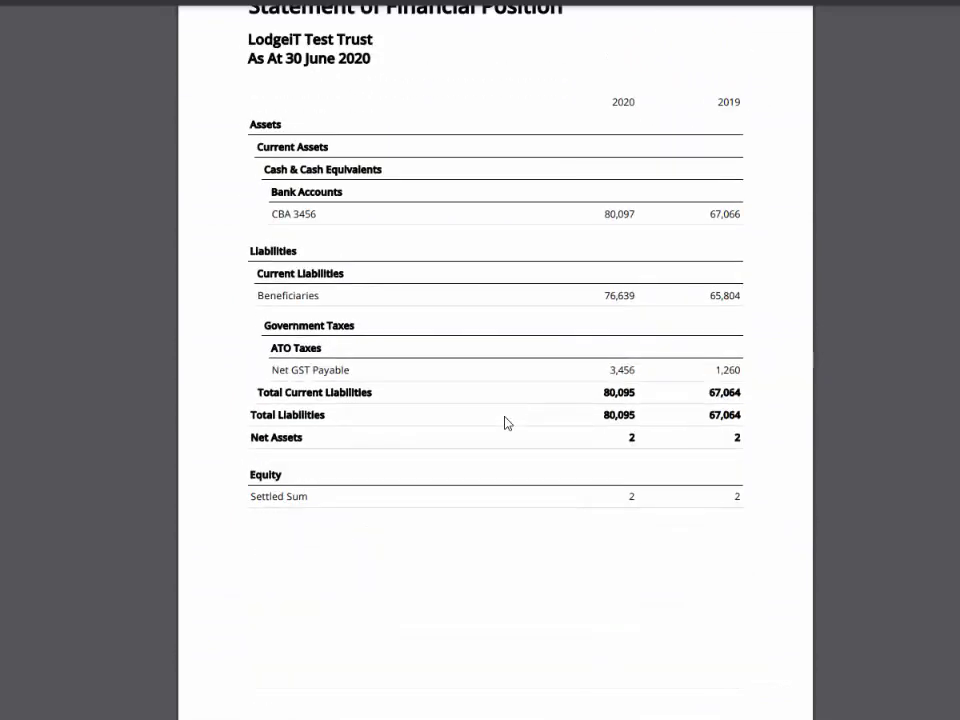
scroll(475, 268, up, 3)
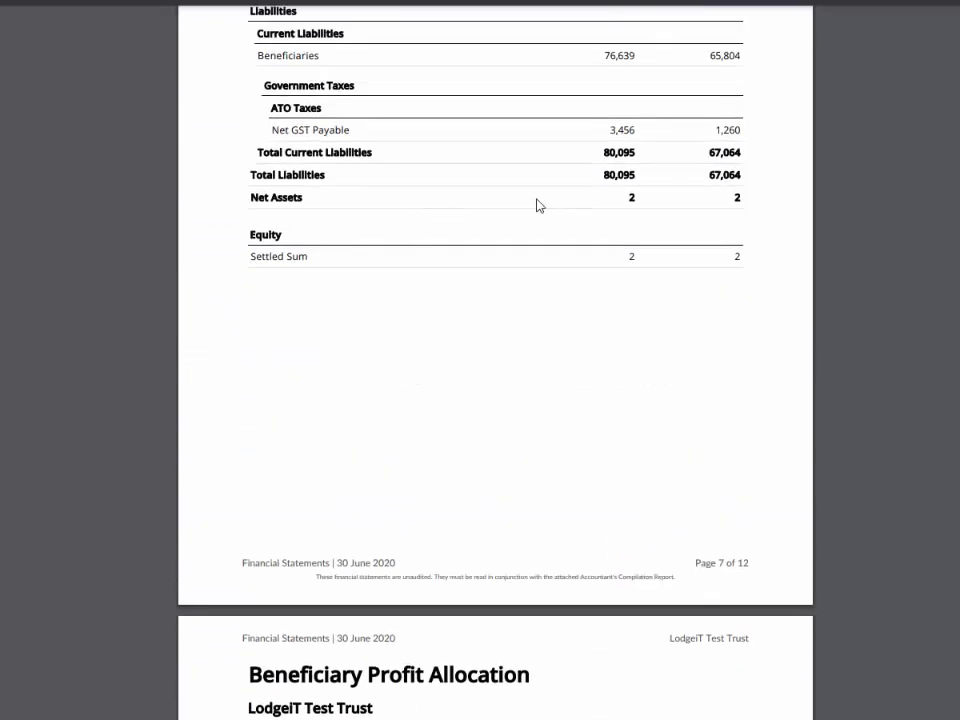
Step: Examine the Beneficiary Profit Allocation and each beneficiary's opening balance, profit appropriation and closing balance in the downloaded report
scroll(435, 450, down, 6)
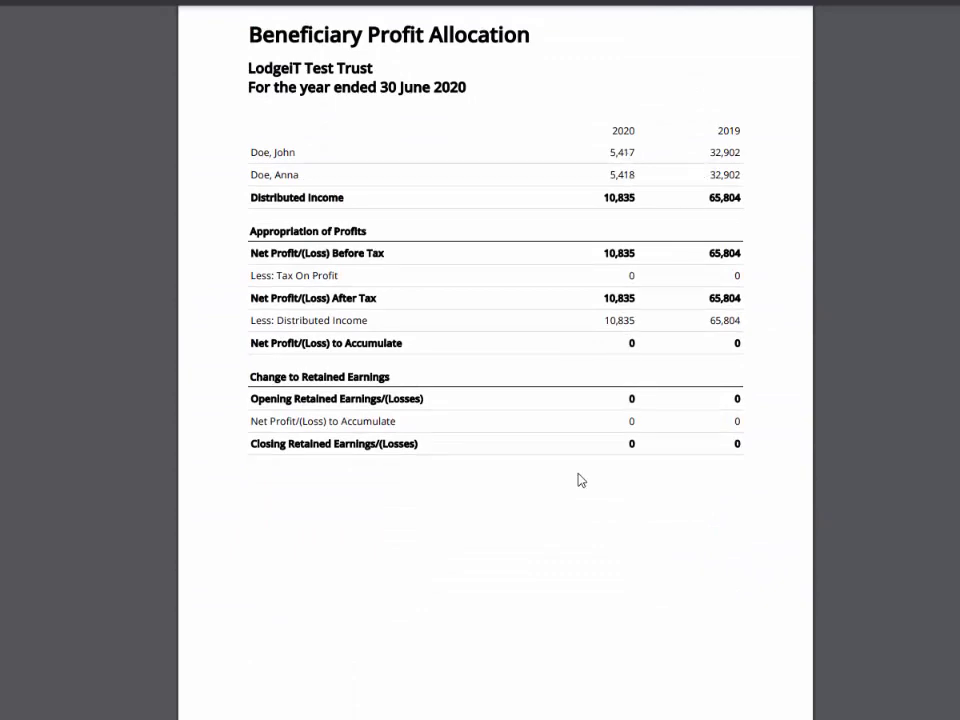
scroll(575, 477, down, 9)
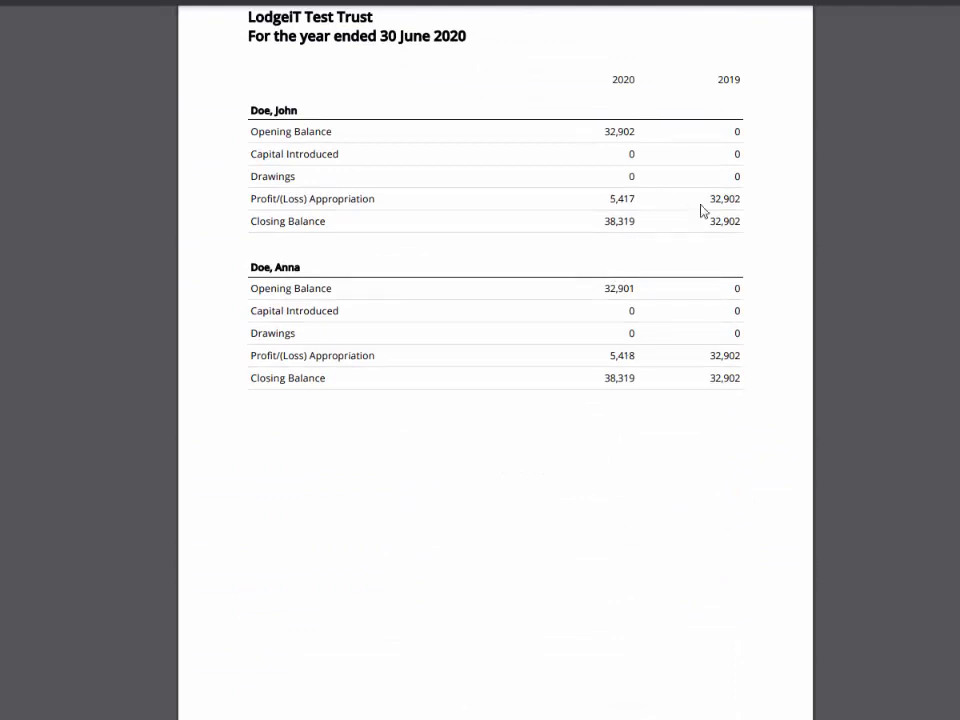
double_click(743, 225)
double_click(633, 132)
double_click(637, 198)
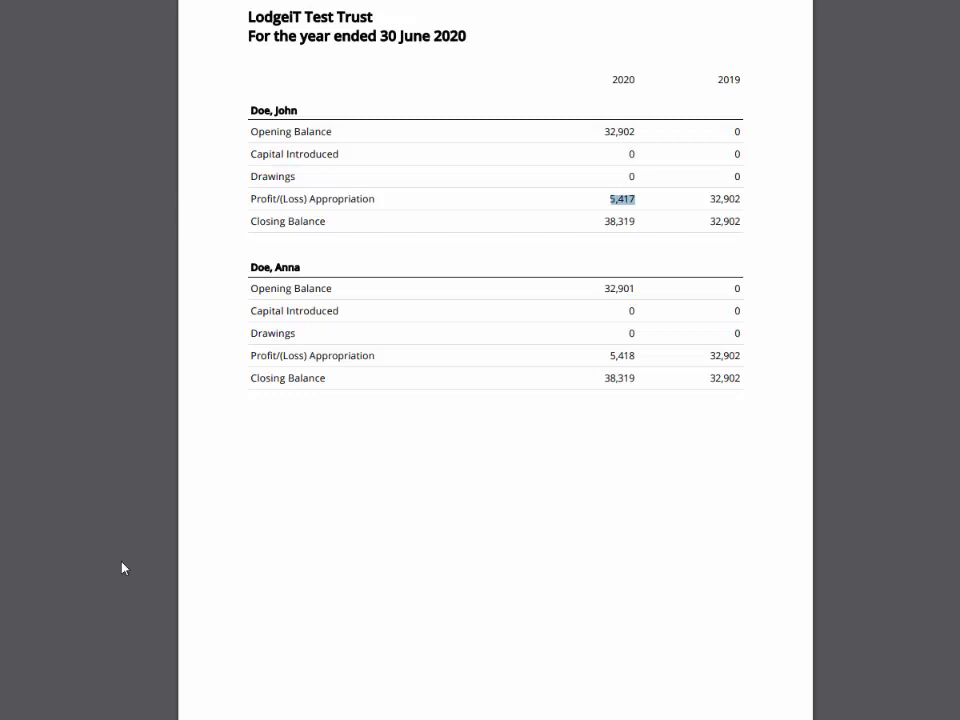
Step: Switch to Financials_Import_Trust_SingleBeneficiary Row.xlsx and compare the two beneficiary rows under Current Liabilities with the report's closing balances
mouse_move(94, 719)
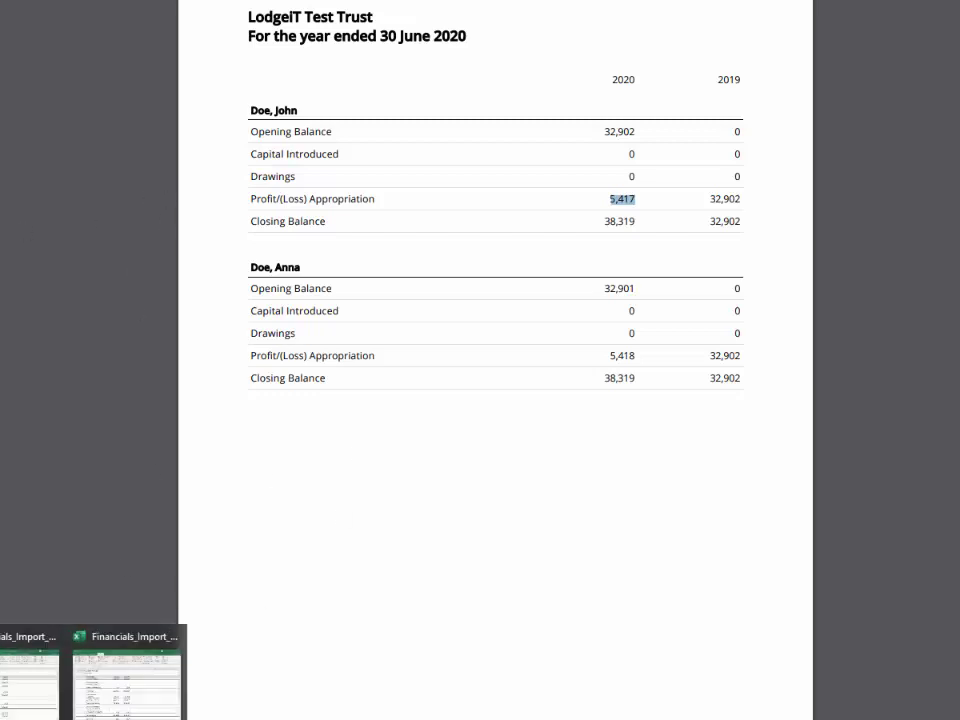
click(107, 694)
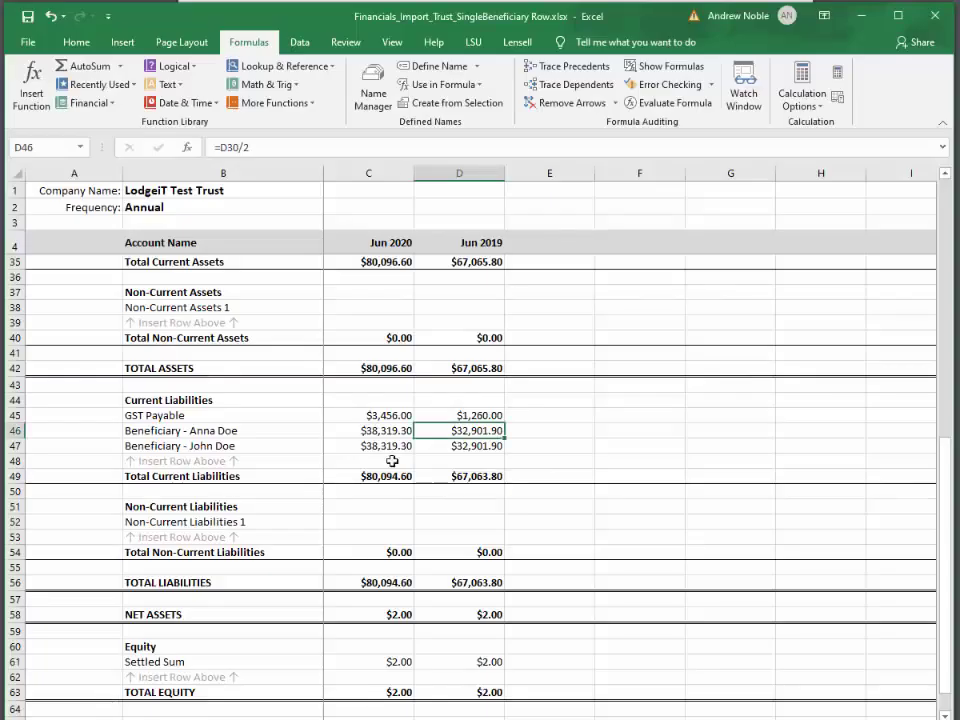
click(446, 460)
click(200, 436)
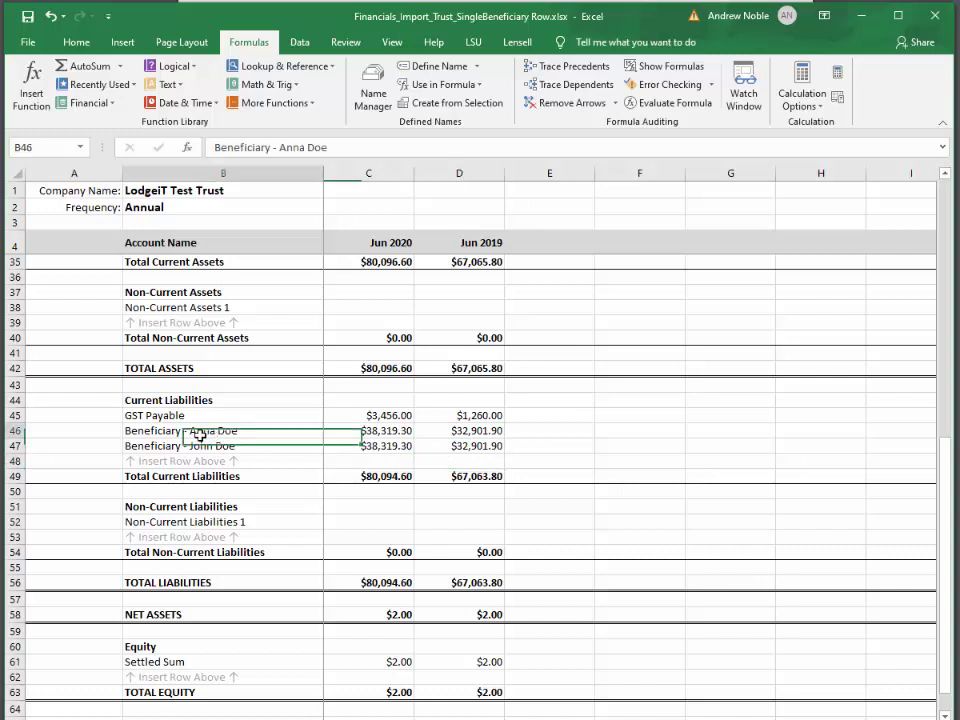
click(252, 447)
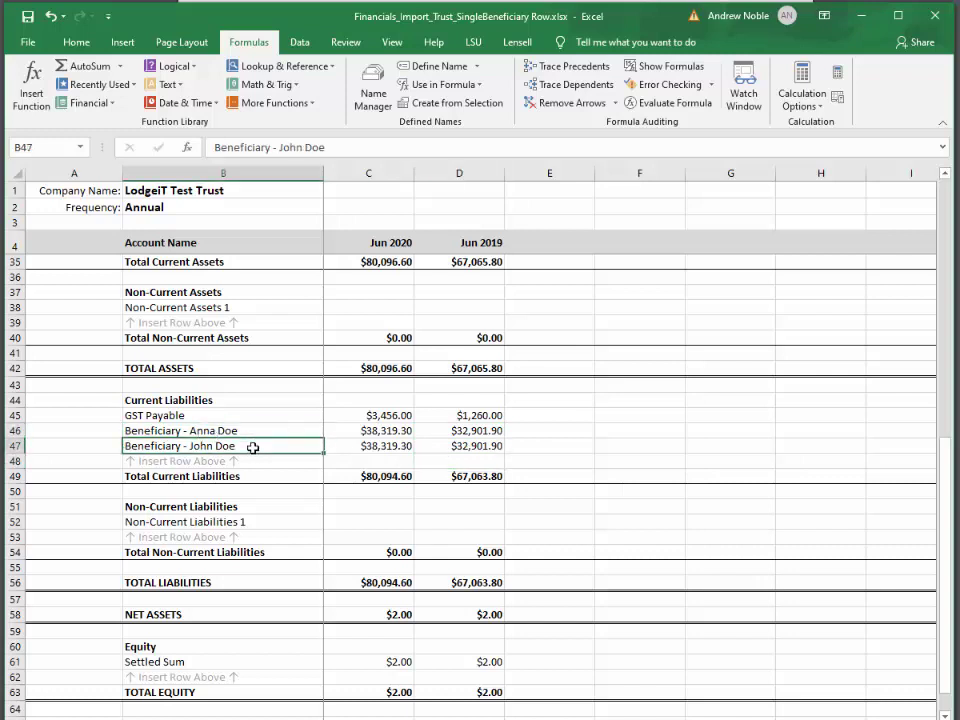
drag(189, 403, 193, 477)
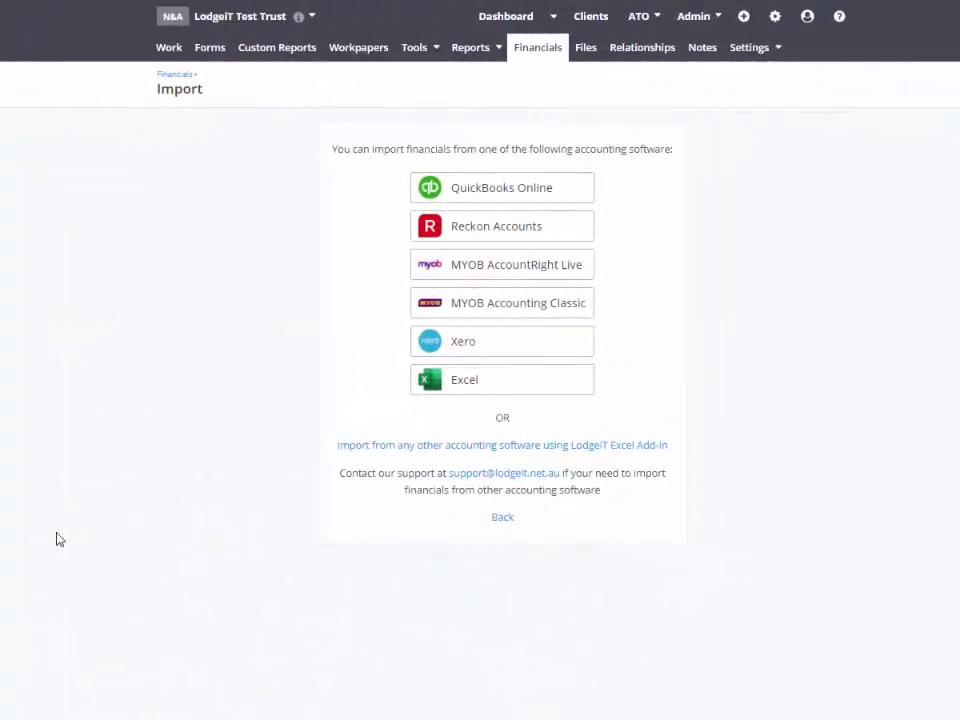
Step: Switch to Financials_Import_Trust_MultipleBeneficiary Row.xlsx and examine the share of profit and opening balance rows for both beneficiaries
click(129, 680)
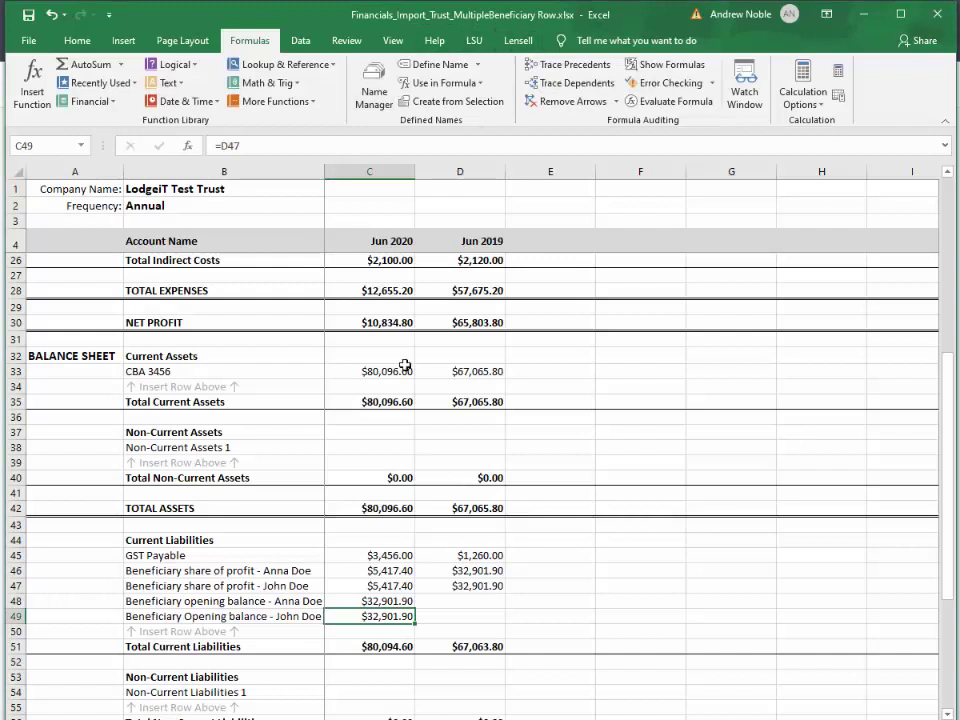
click(219, 572)
click(221, 586)
click(226, 601)
click(225, 616)
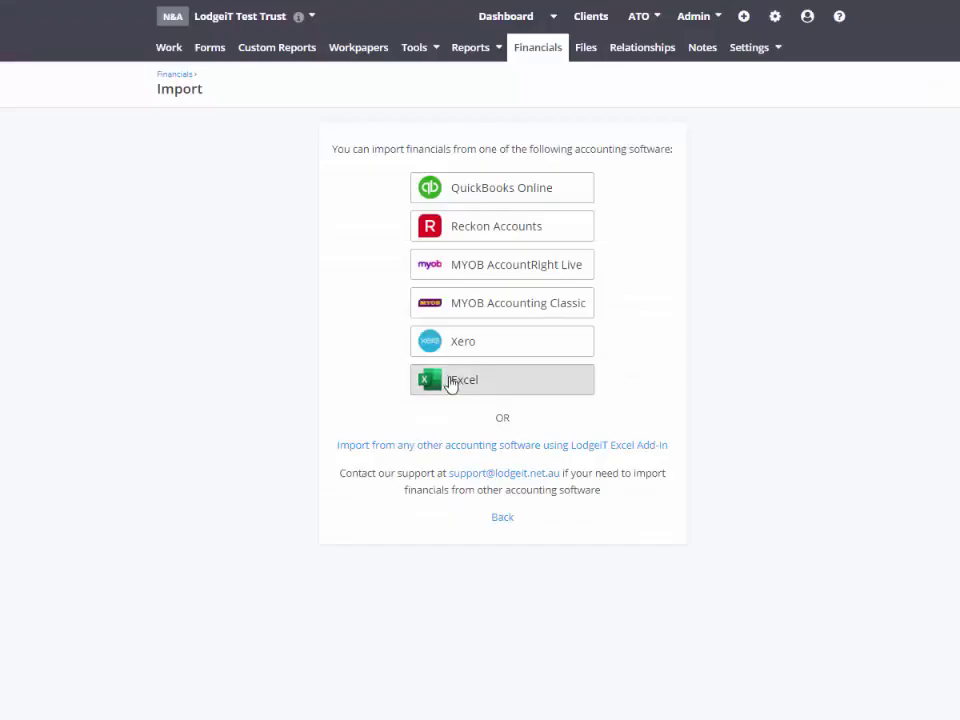
Step: Import Financials_Import_Trust_MultipleBeneficiary Row.xlsx from the Downloads folder into the LodgeiT Test Trust financials as an Excel import
click(450, 381)
click(454, 349)
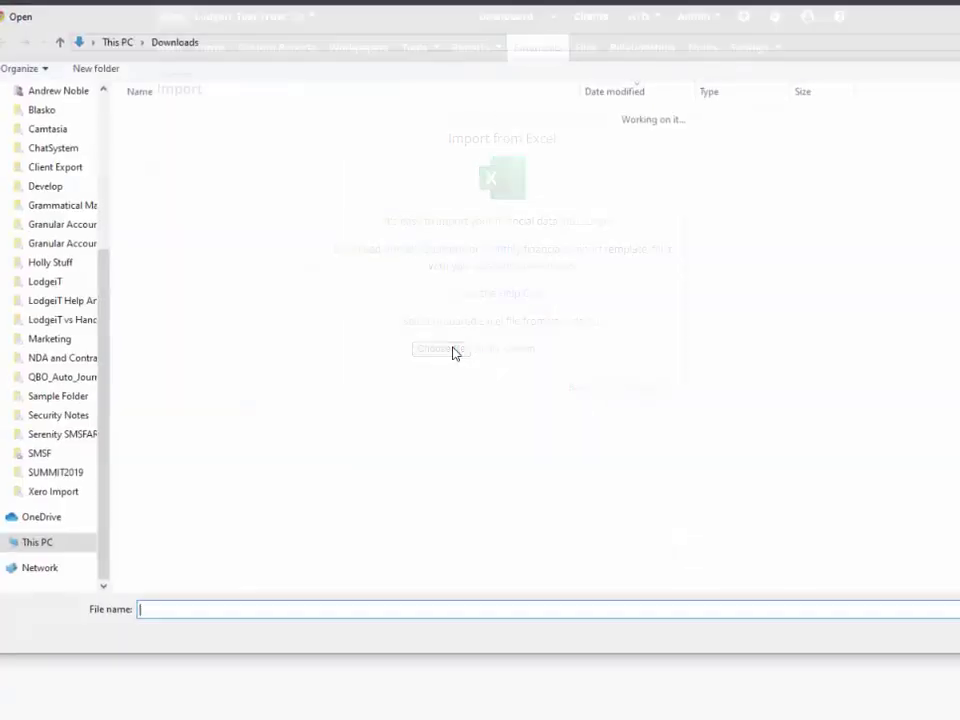
click(189, 155)
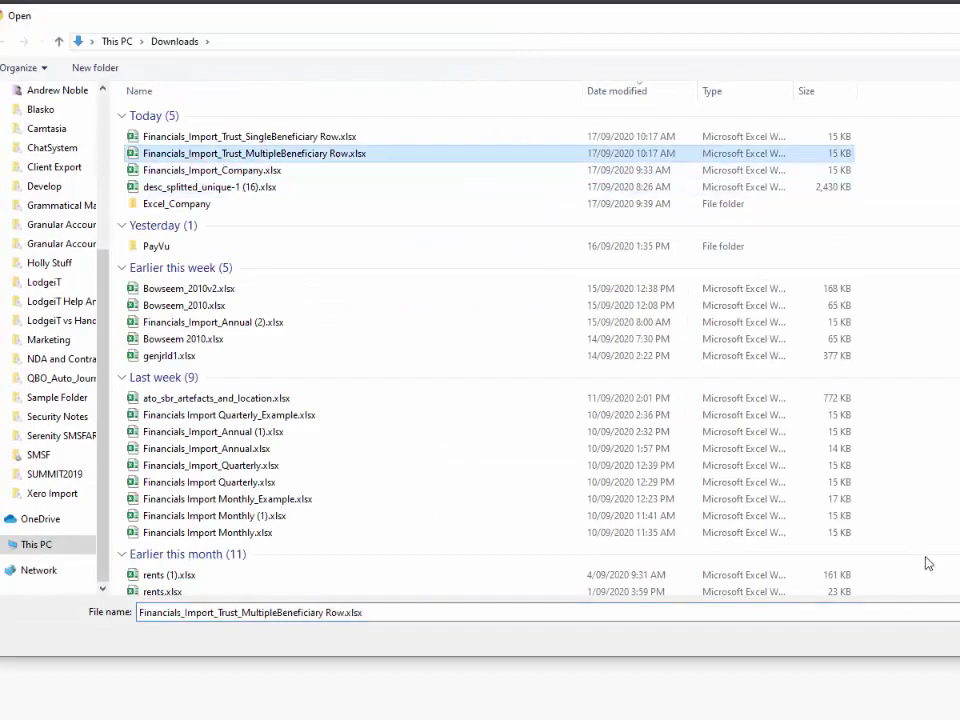
key(Return)
click(649, 394)
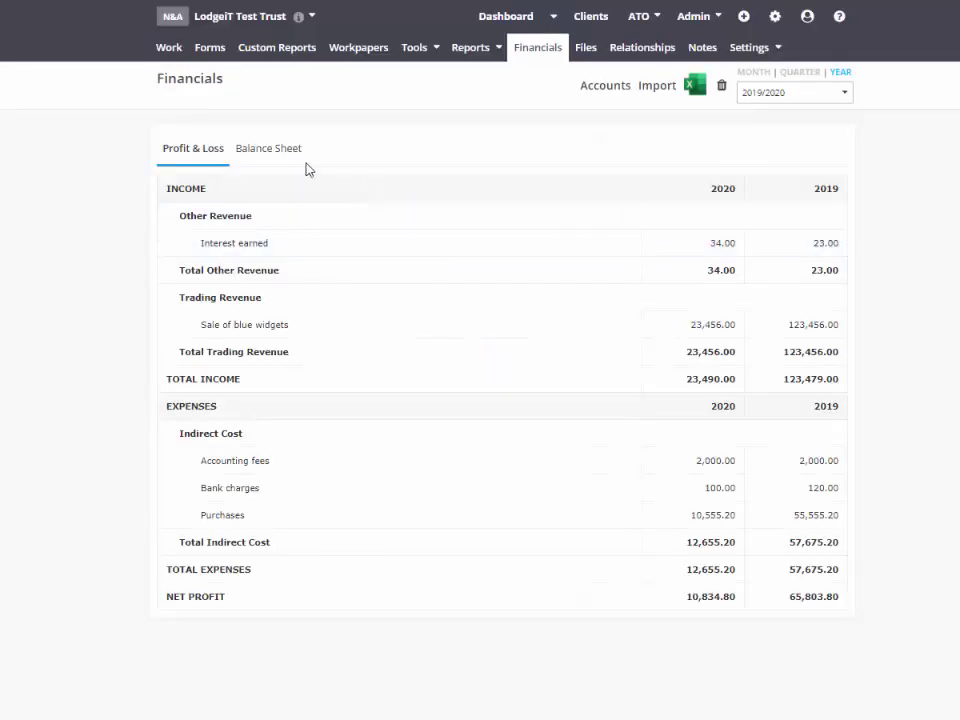
Step: Review the imported balance sheet and the classifications of the liability accounts
click(278, 152)
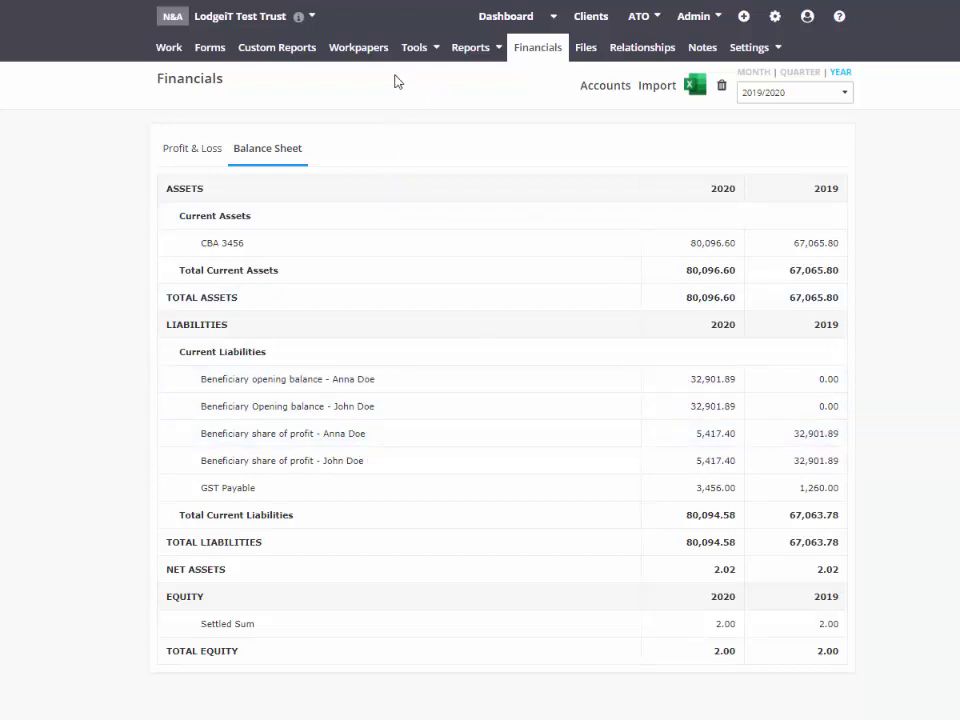
click(605, 88)
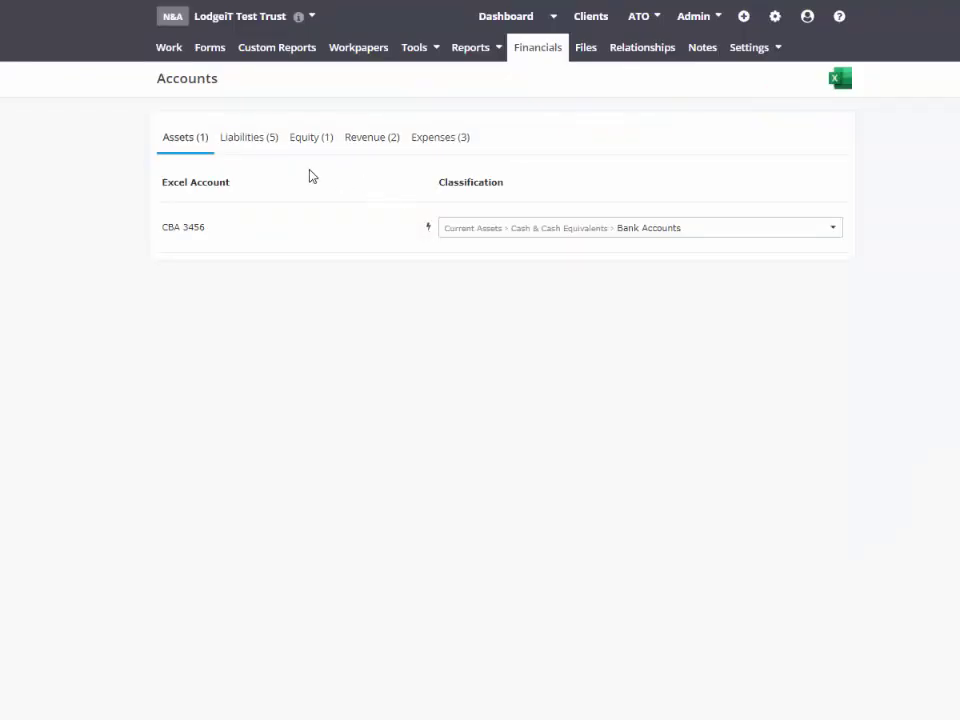
click(276, 151)
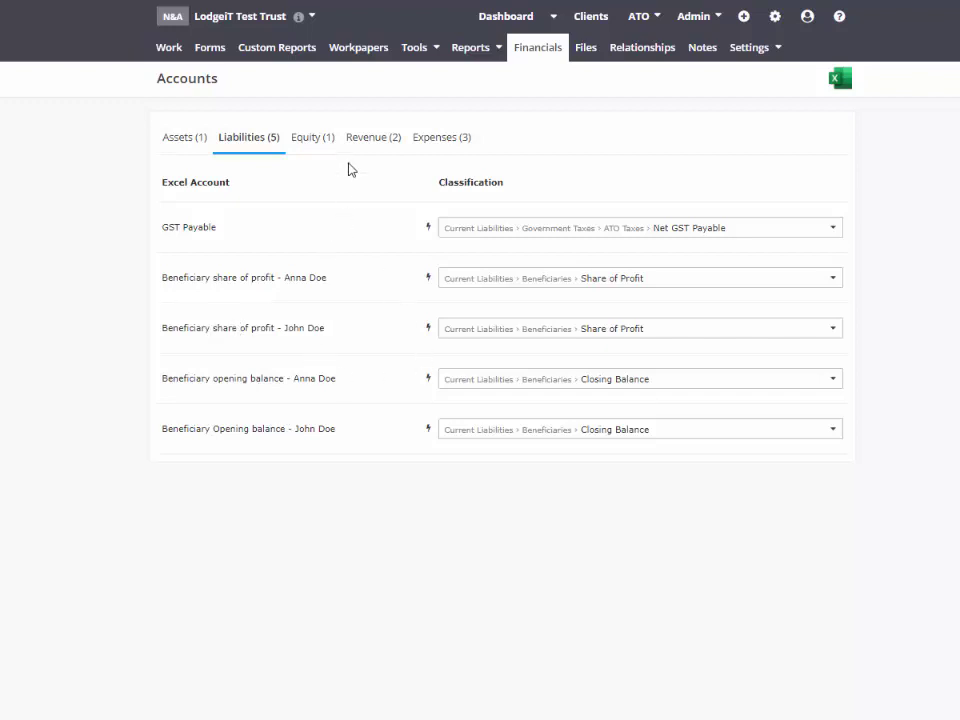
Step: Delete the 2019/2020 Trust - SPFR (non-trading) custom report that is out to sign
click(244, 50)
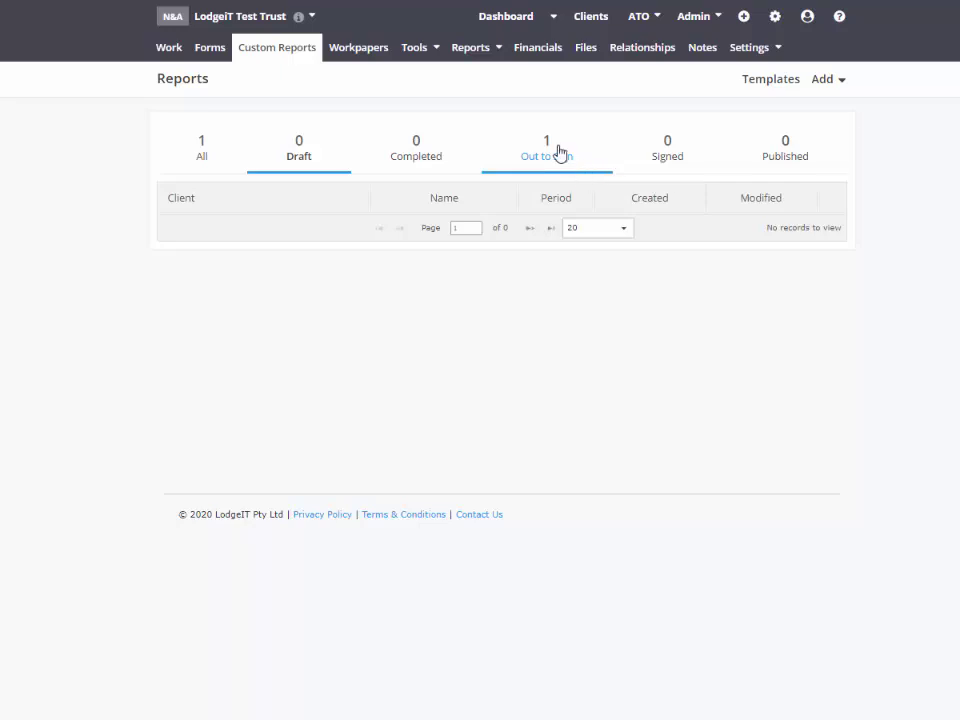
click(820, 84)
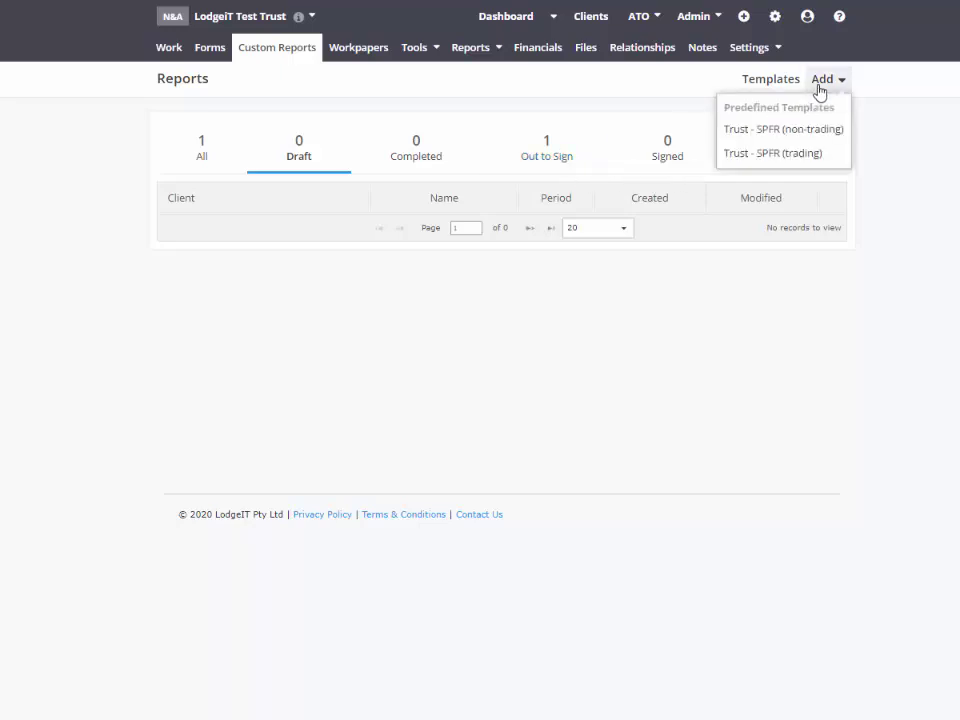
click(545, 155)
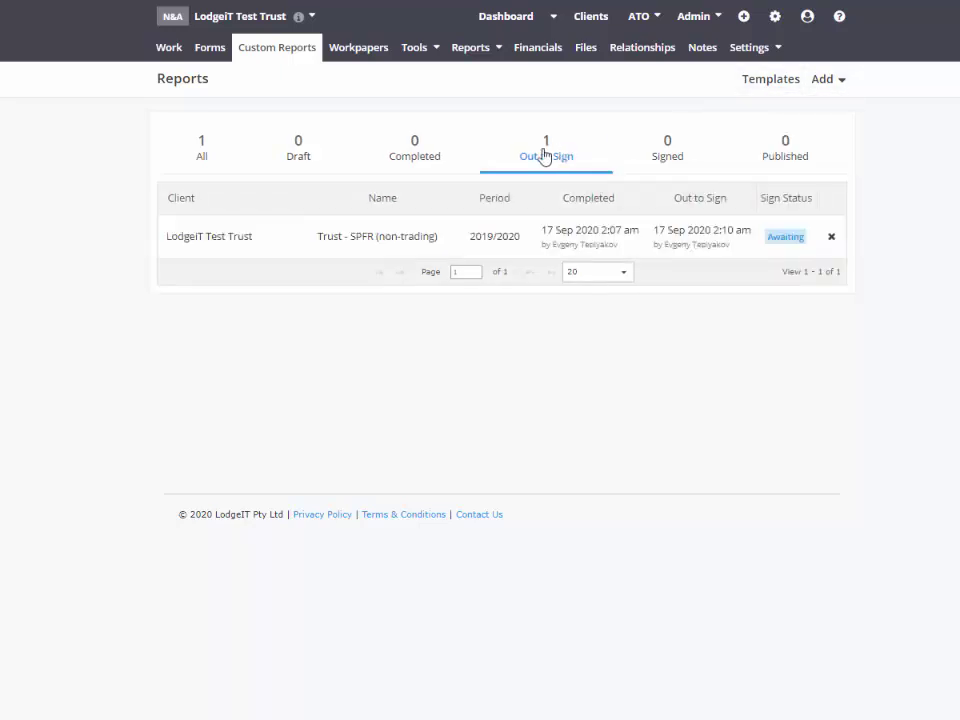
click(831, 237)
click(588, 396)
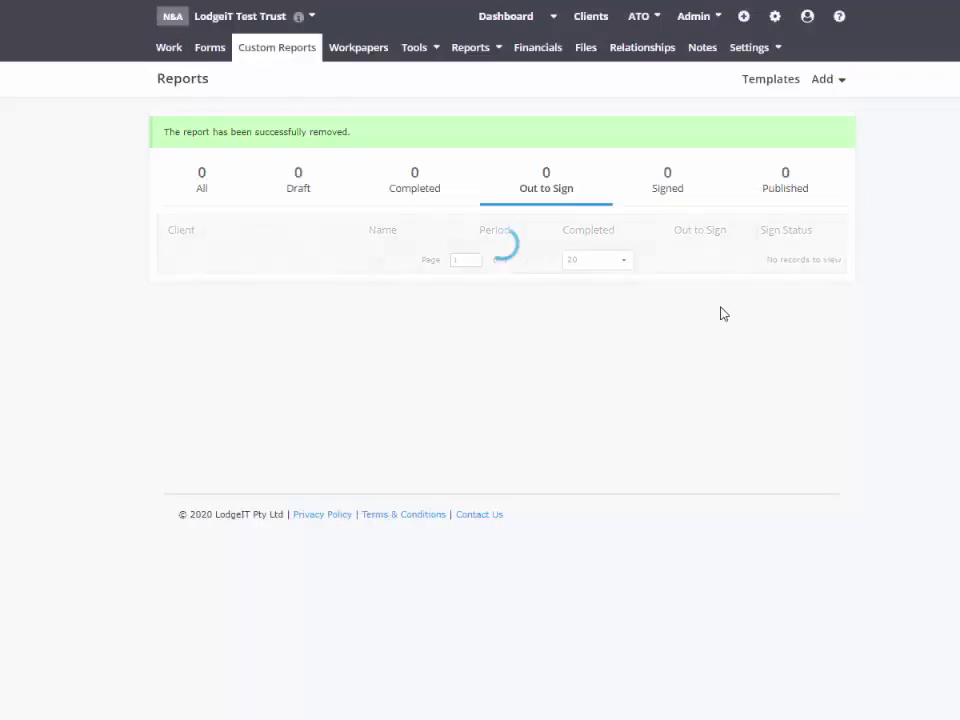
Step: Create a custom report from the Trust - SPFR (trading) template for financial year 2019/2020
click(827, 84)
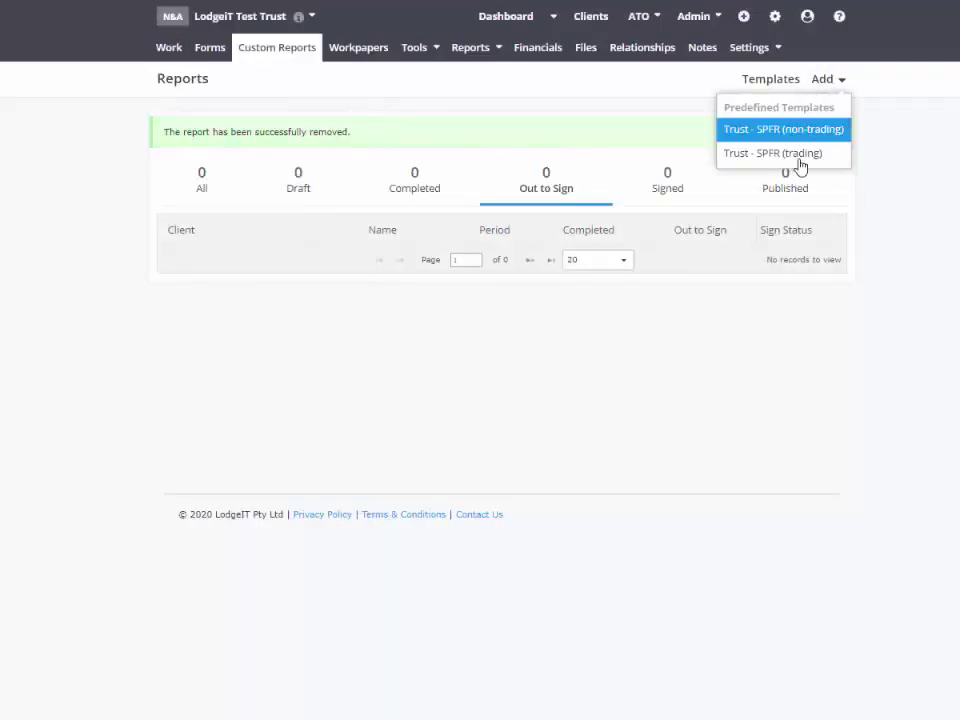
click(797, 155)
click(493, 217)
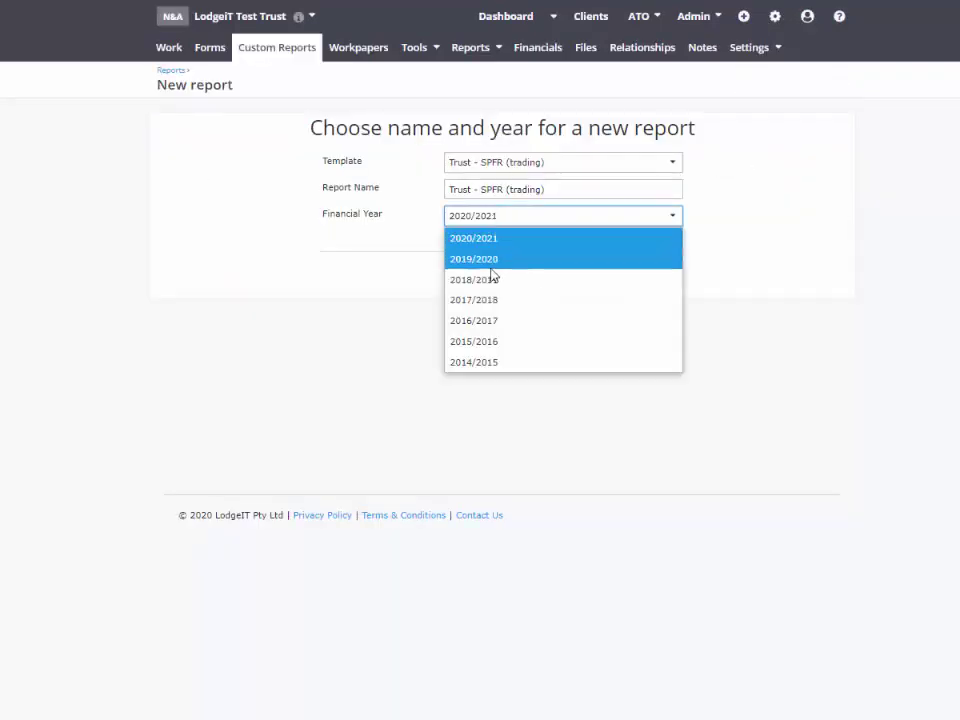
click(497, 259)
click(632, 274)
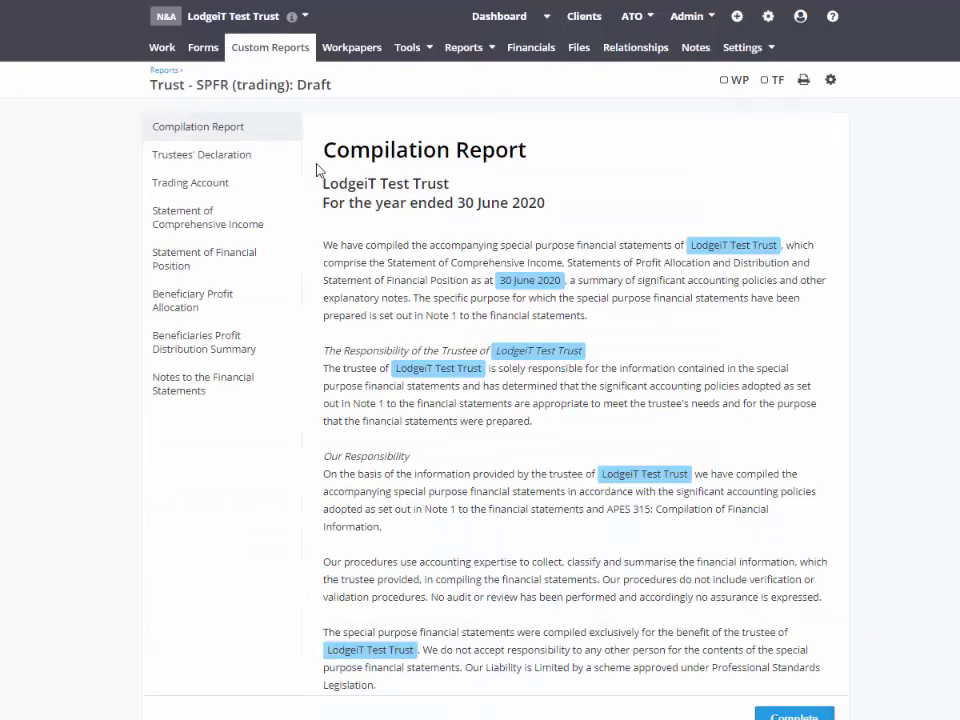
Step: In the Beneficiaries Profit Distribution Summary, assign each beneficiary's own opening balance account as the Opening Balance
click(238, 264)
click(222, 316)
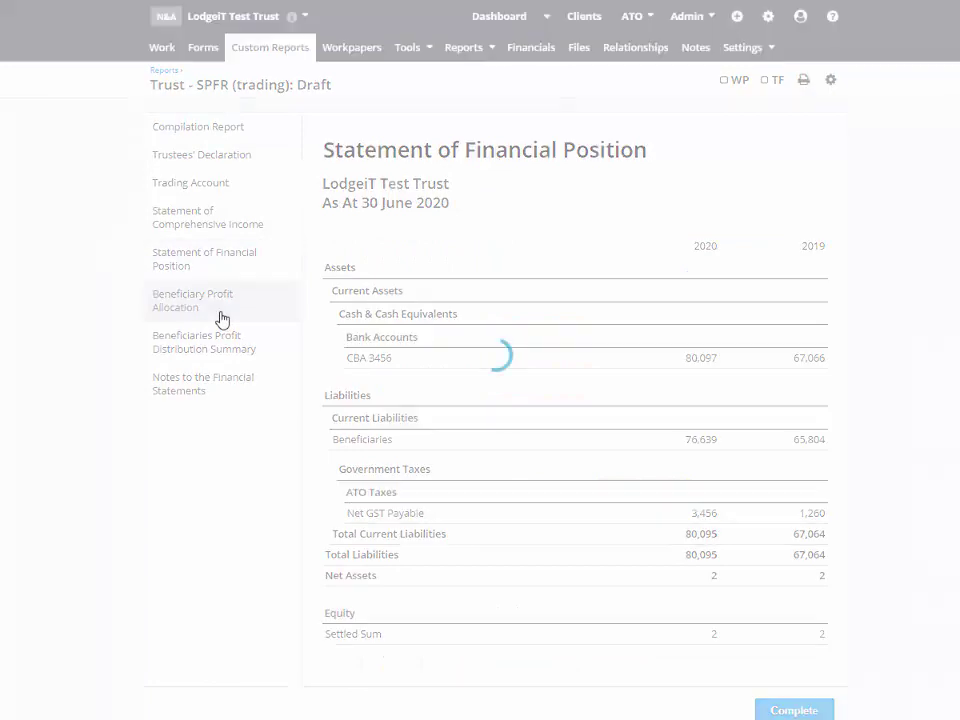
click(252, 350)
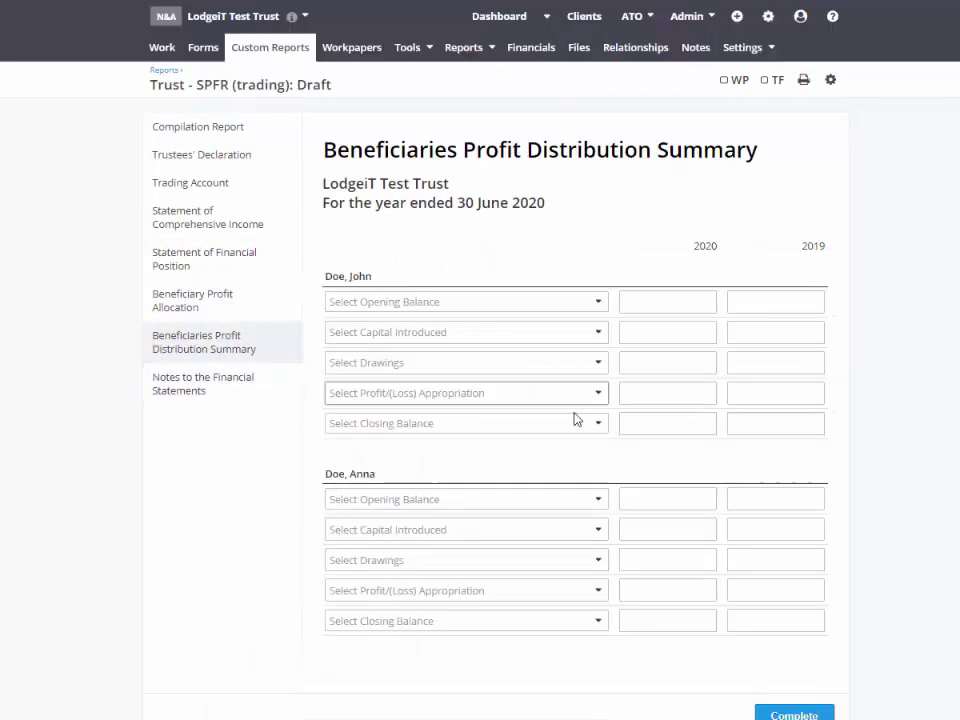
click(410, 302)
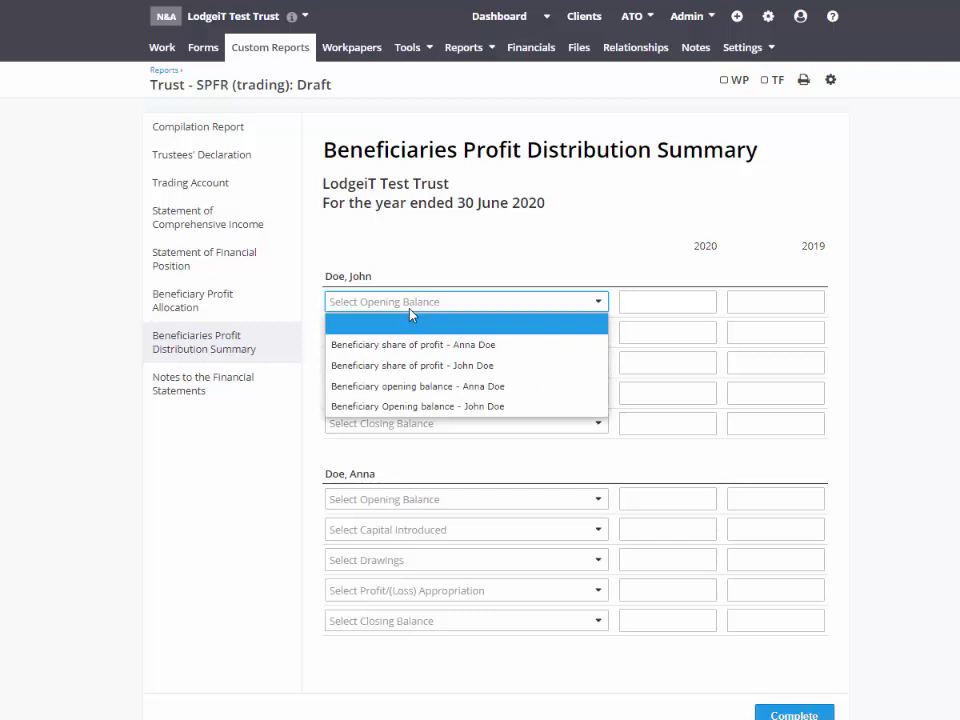
click(405, 408)
click(414, 502)
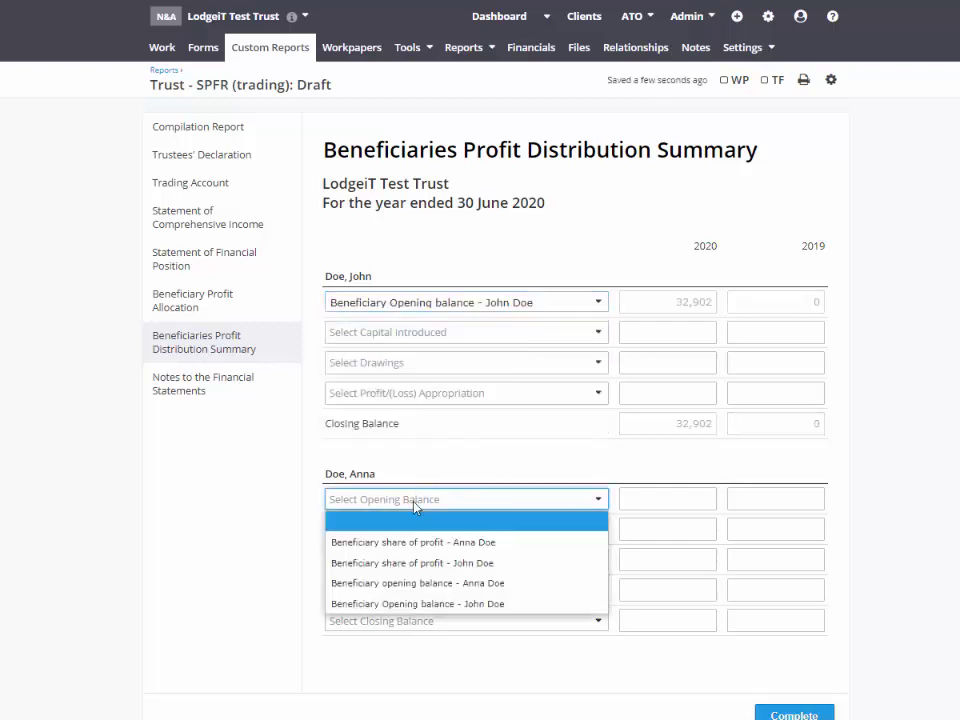
click(444, 583)
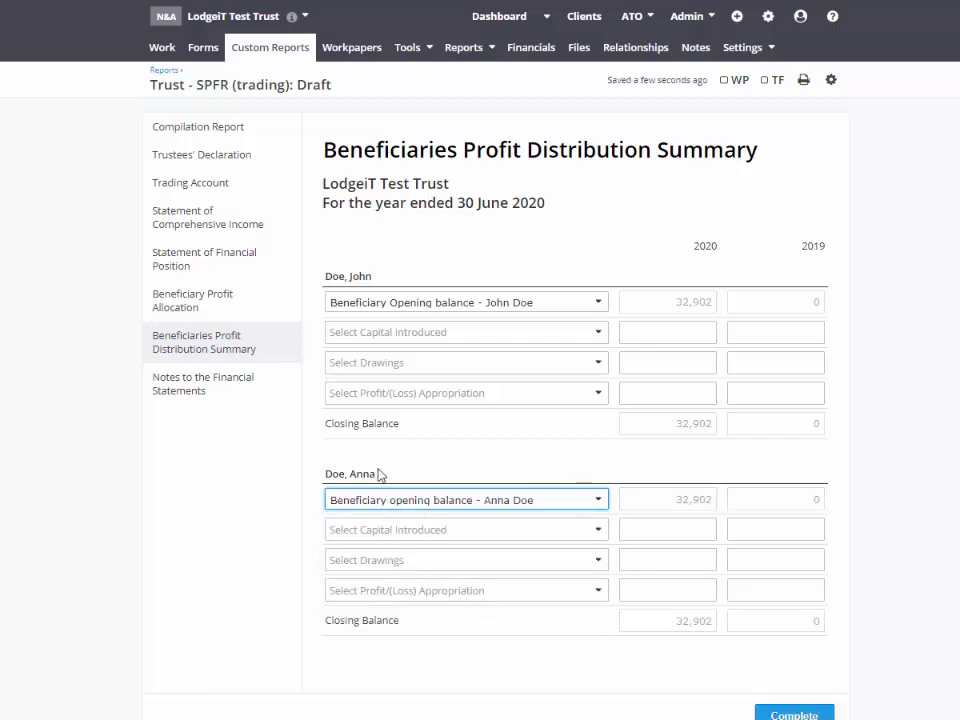
Step: Assign each beneficiary's own share of profit account as the Profit/(Loss) Appropriation in the distribution summary
click(412, 393)
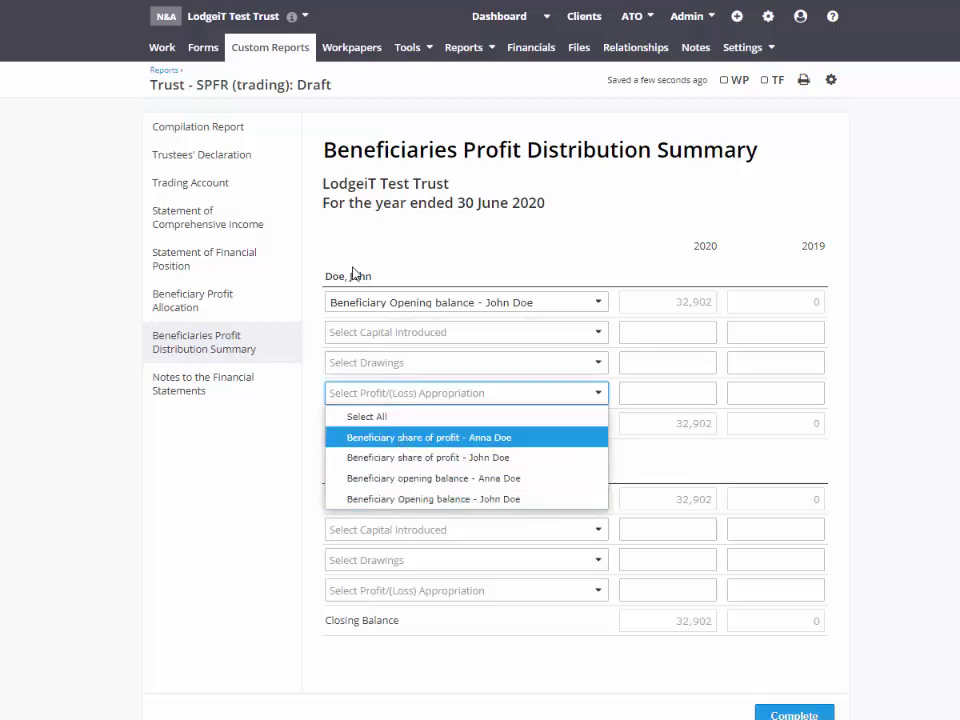
click(407, 460)
click(253, 501)
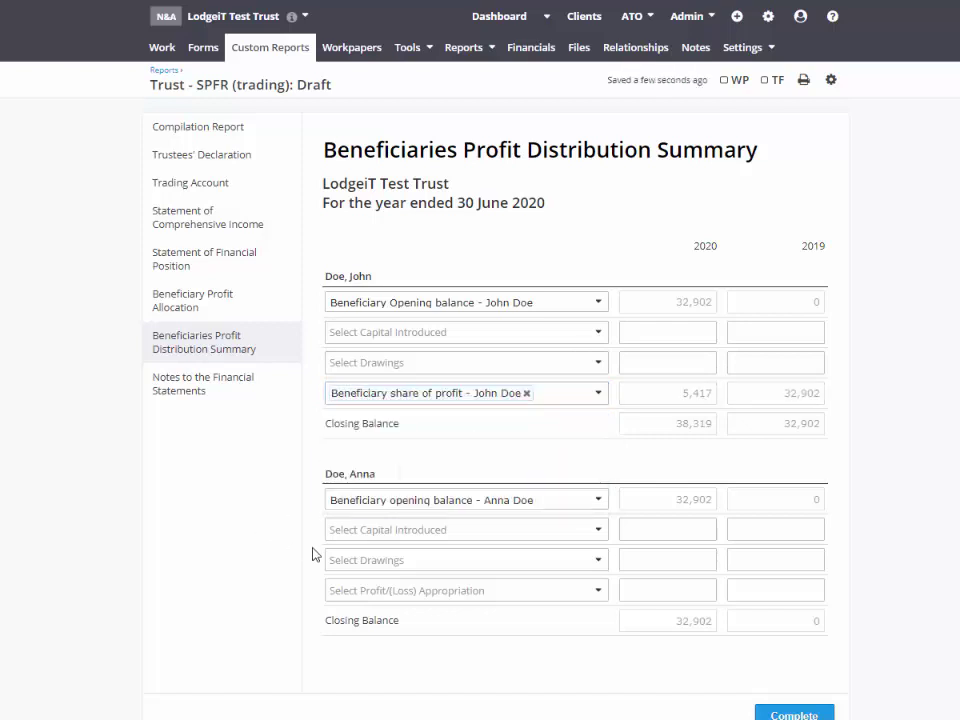
click(369, 593)
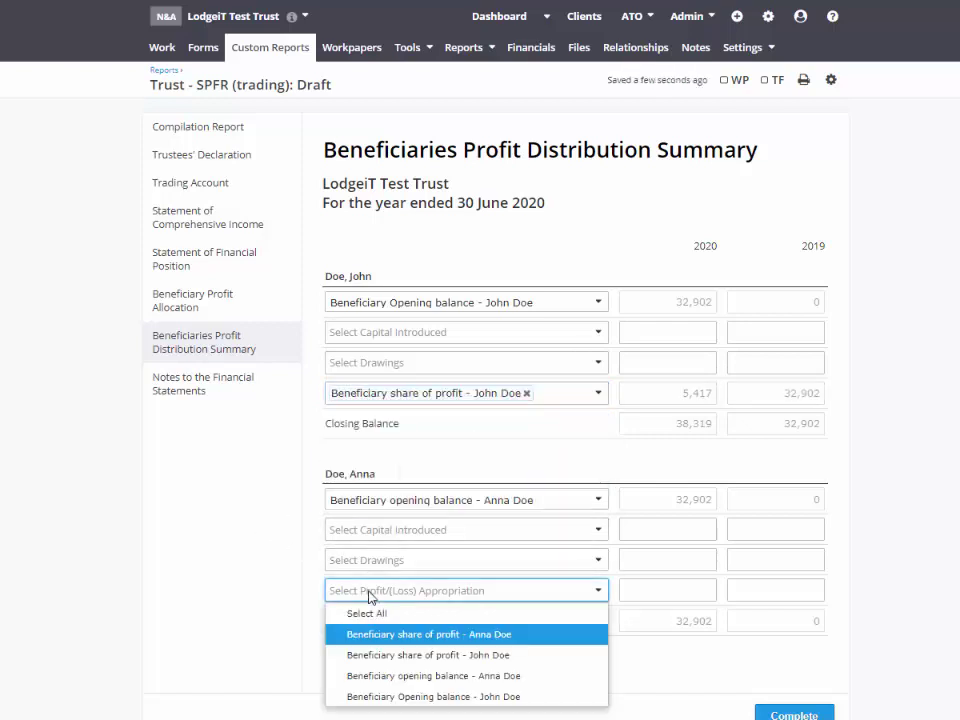
click(400, 638)
click(251, 508)
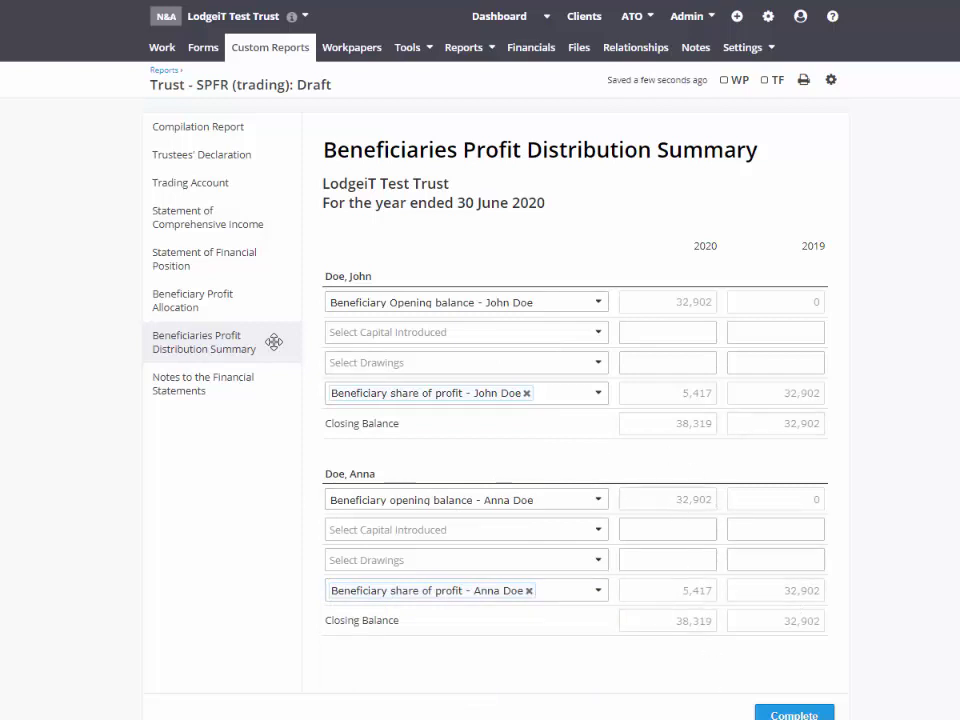
Step: Download the Trust - SPFR (trading) report with title page, contents page, page numbers, and headers and footers included
click(804, 79)
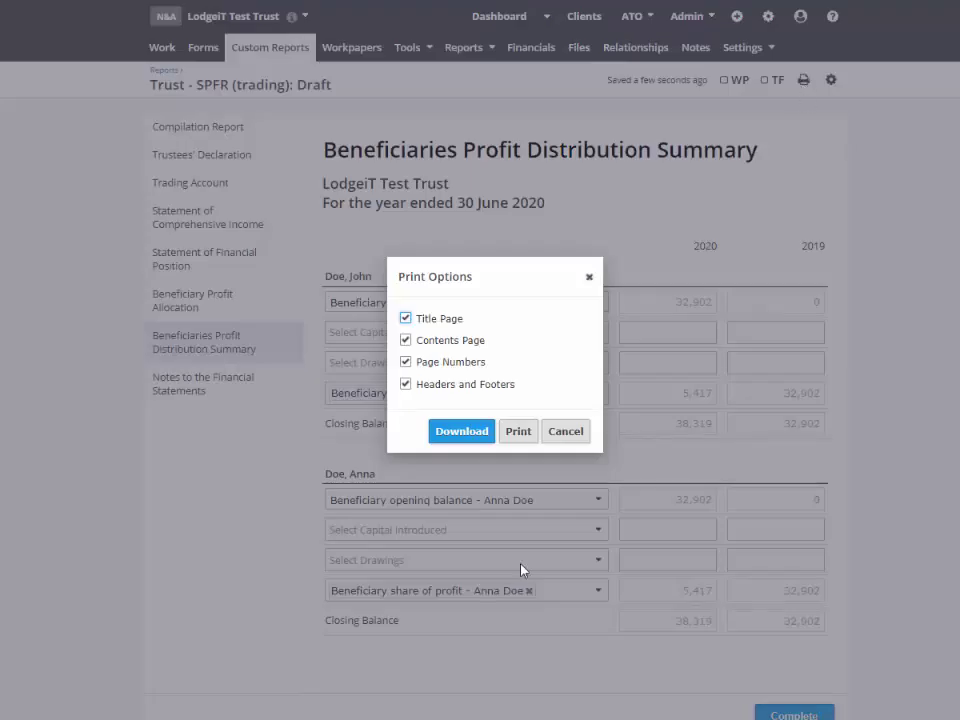
click(462, 432)
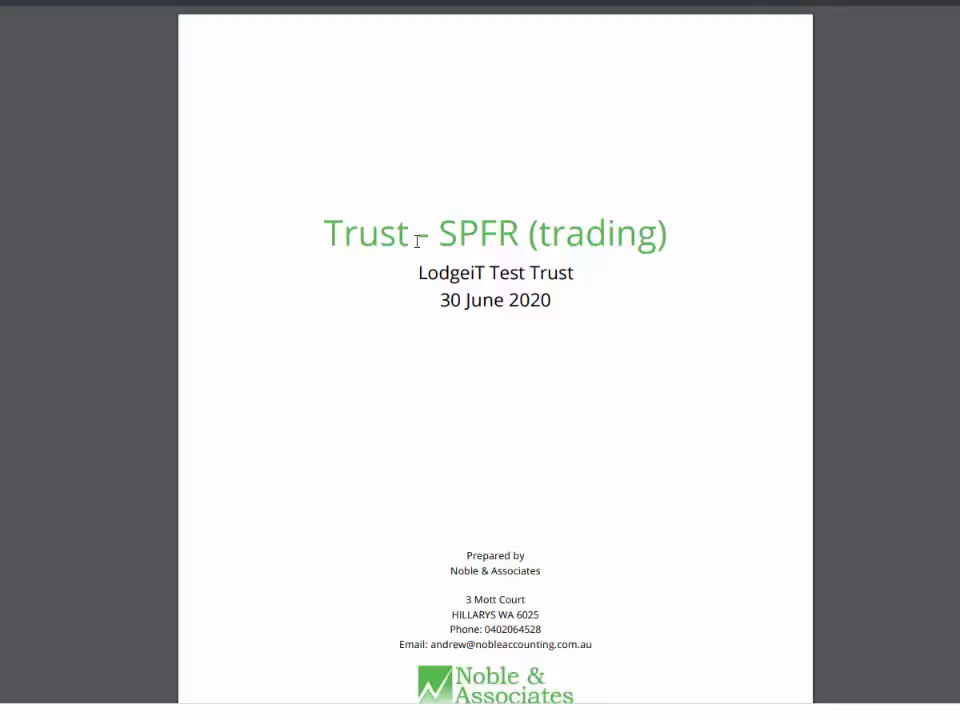
Step: Review the downloaded report's statements and check each beneficiary's opening balance and profit appropriation in the Beneficiaries Profit Distribution Summary
scroll(422, 270, down, 10)
scroll(425, 300, down, 20)
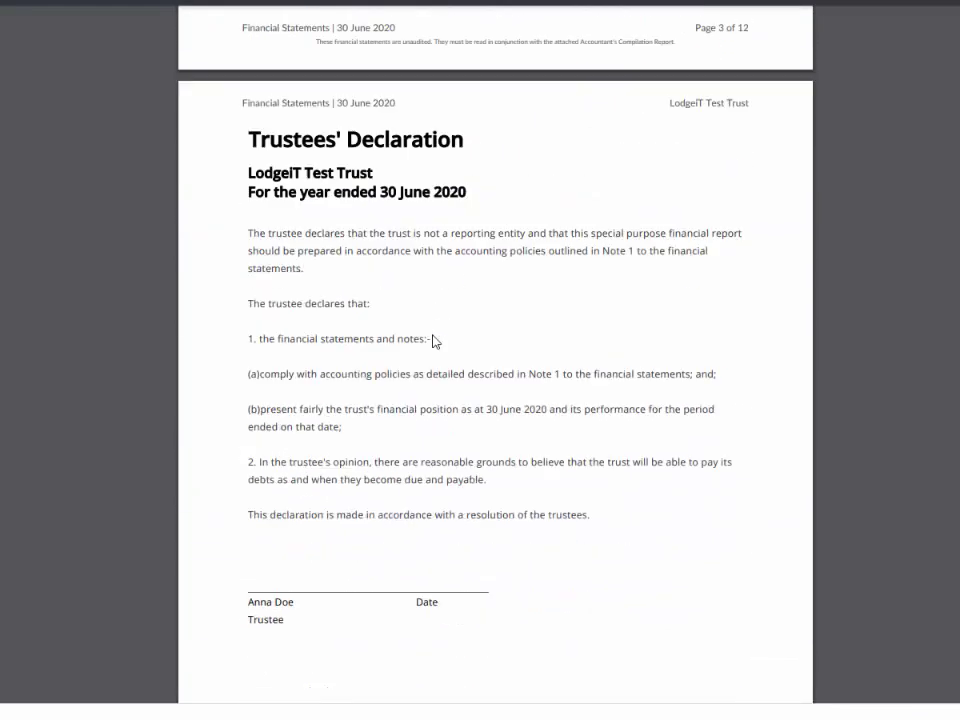
scroll(433, 360, down, 20)
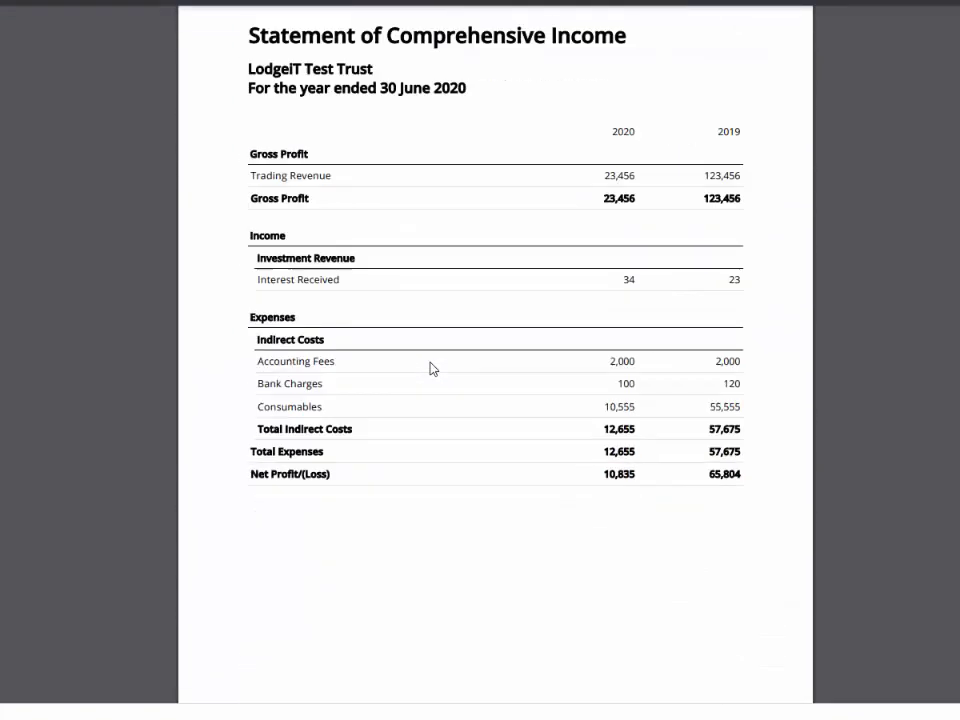
scroll(432, 370, down, 8)
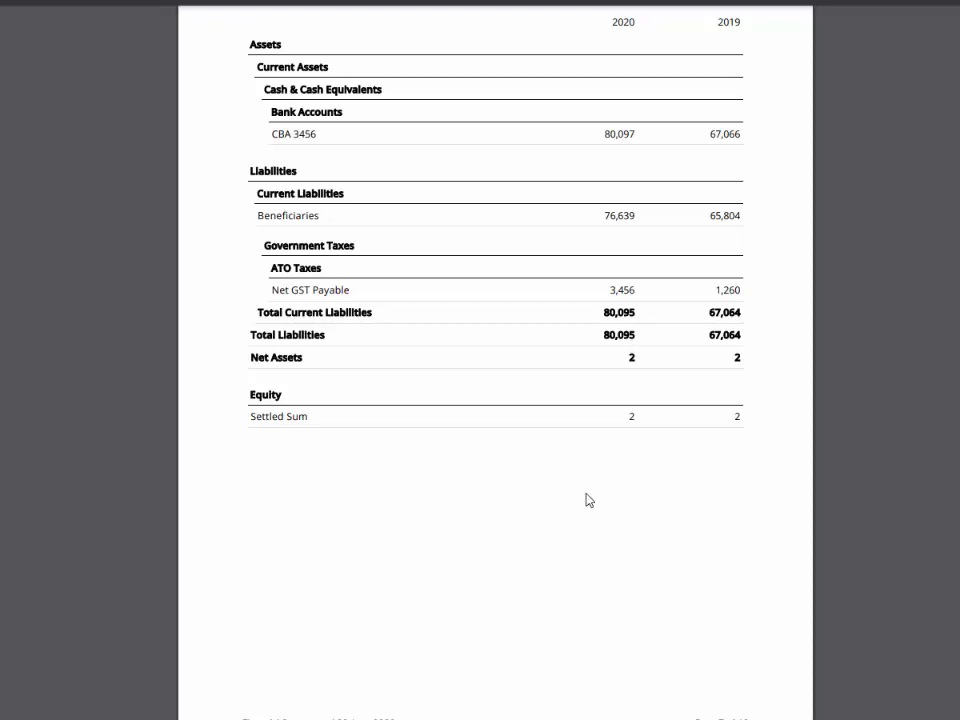
scroll(588, 500, down, 10)
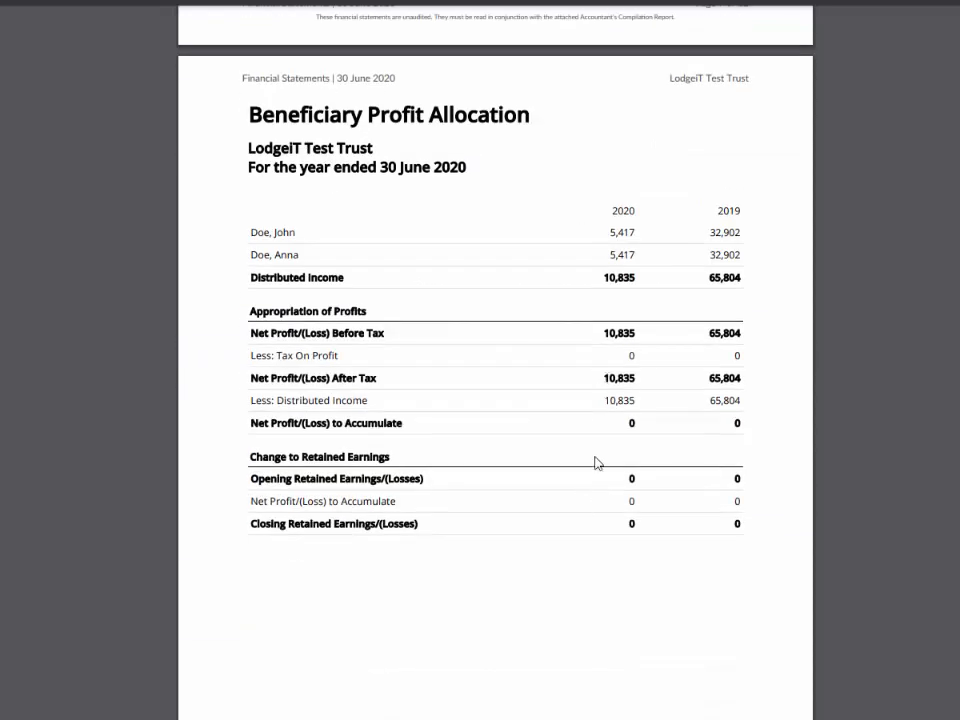
scroll(596, 465, down, 10)
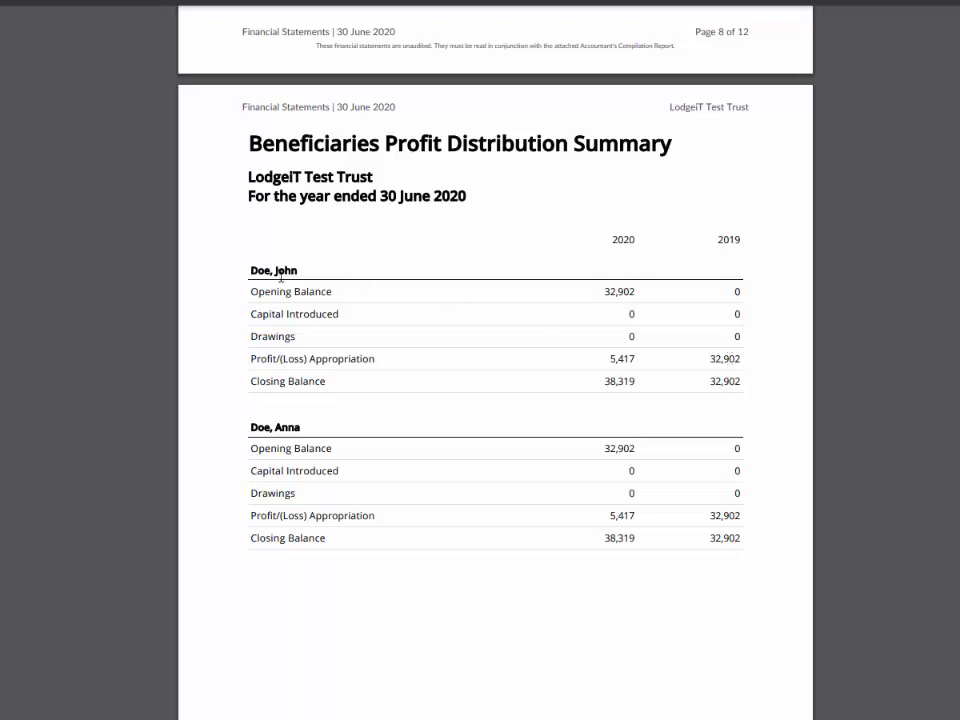
drag(635, 291, 613, 297)
drag(645, 363, 610, 359)
scroll(263, 659, down, 3)
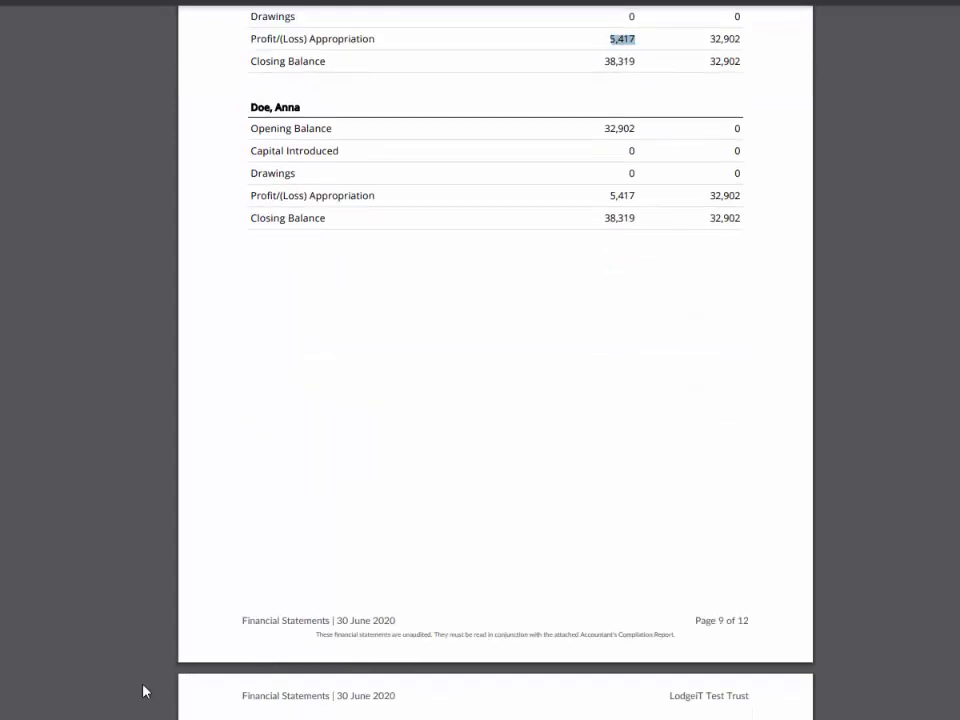
Step: Switch to the Financials_Import_Trust_MultipleBeneficiary Row.xlsx workbook in Excel and examine the beneficiaries' share of profit and opening balance rows for both years
mouse_move(95, 718)
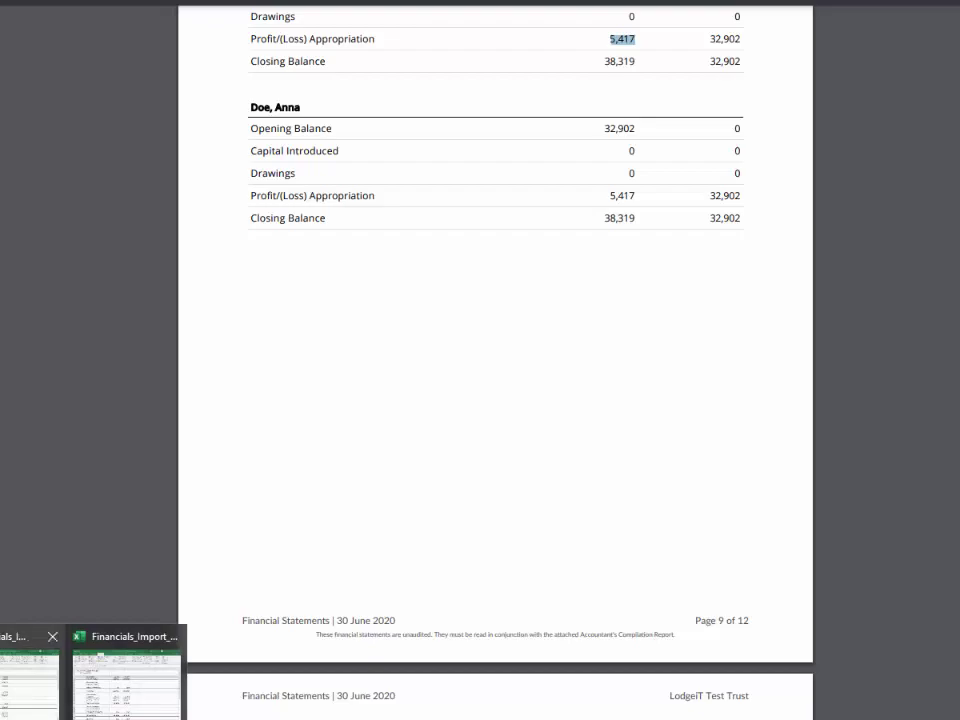
click(156, 681)
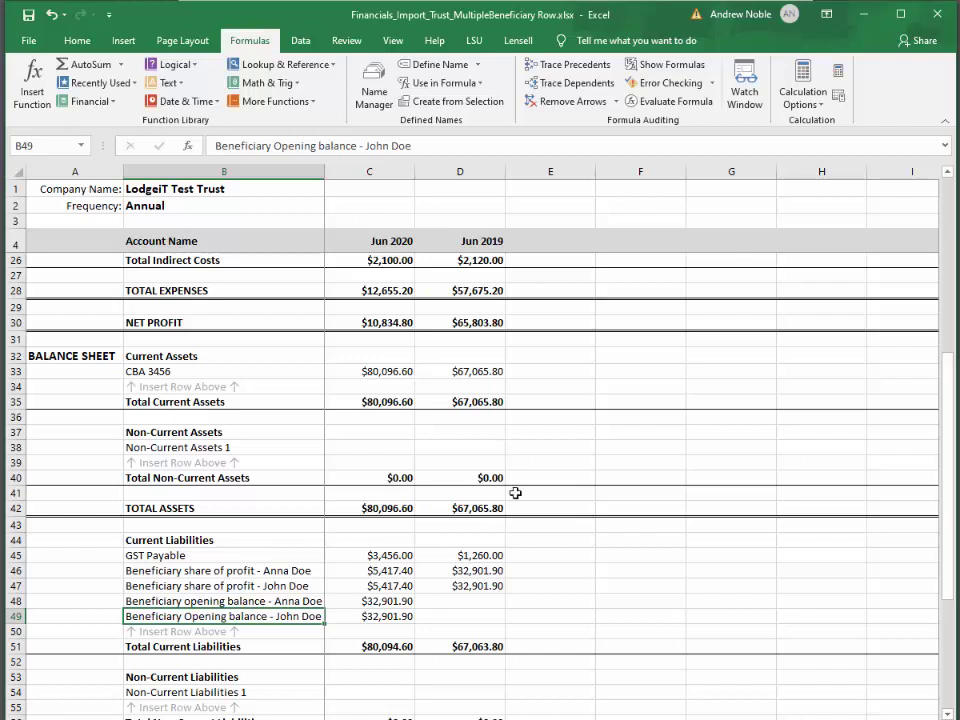
click(268, 573)
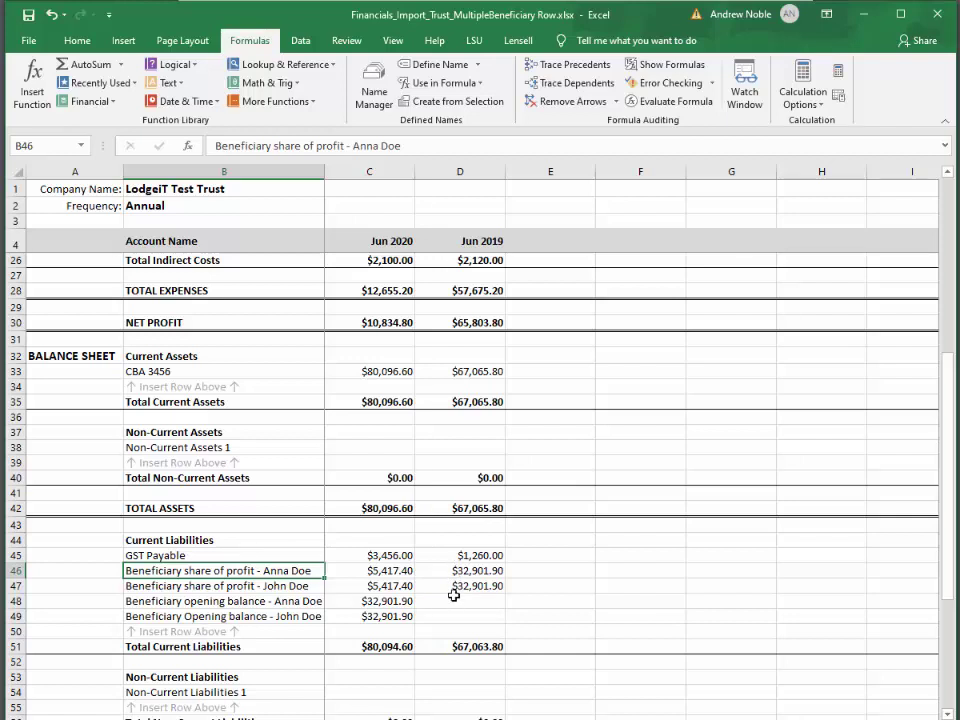
drag(467, 571, 466, 582)
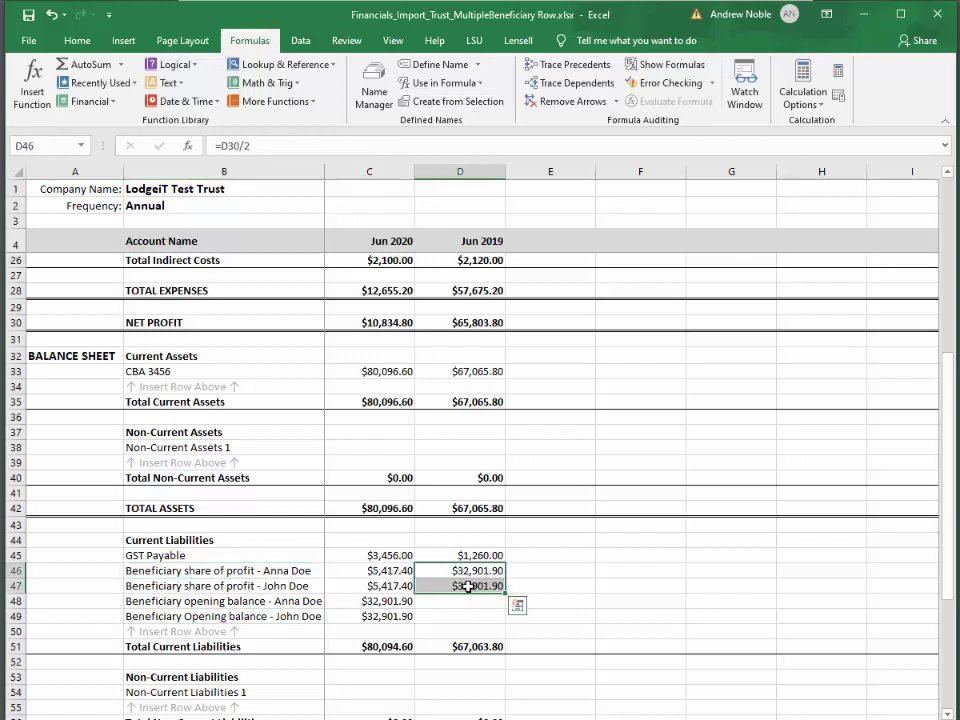
click(399, 570)
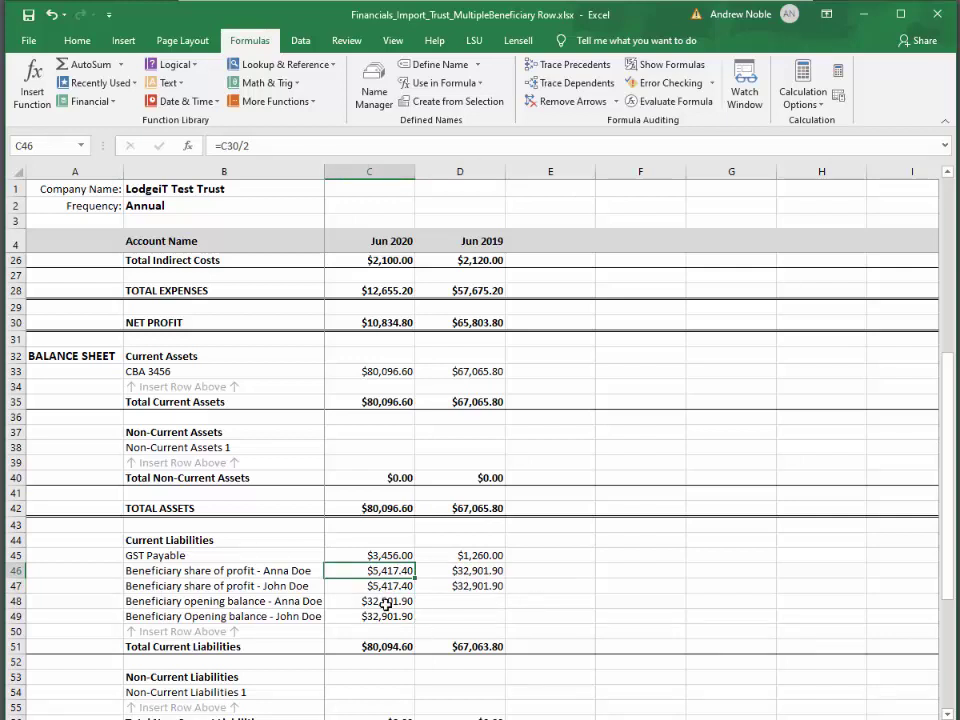
click(385, 604)
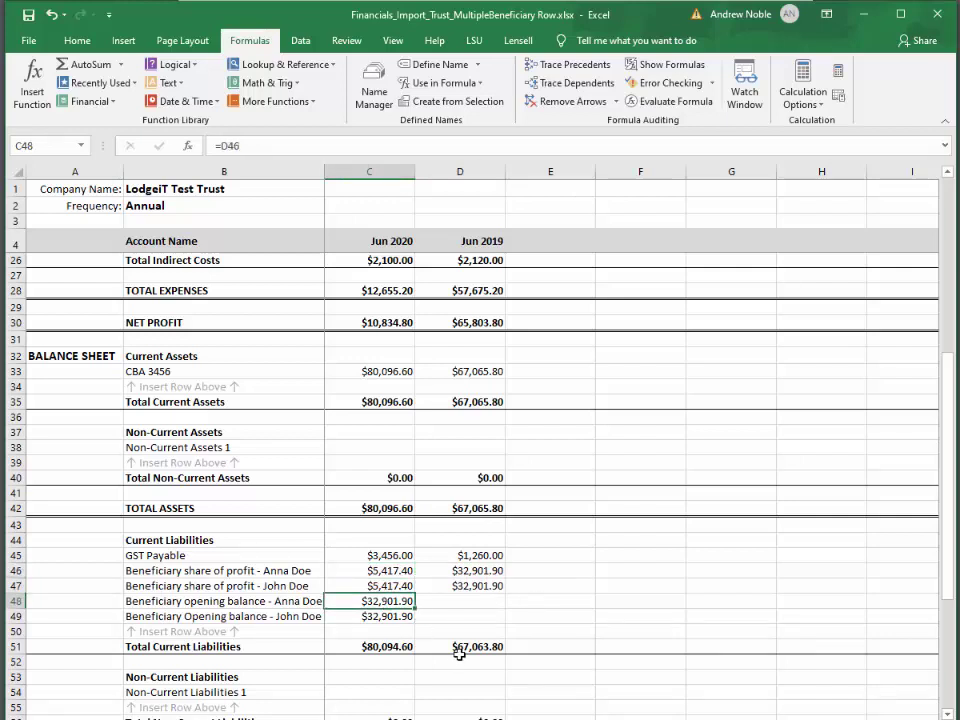